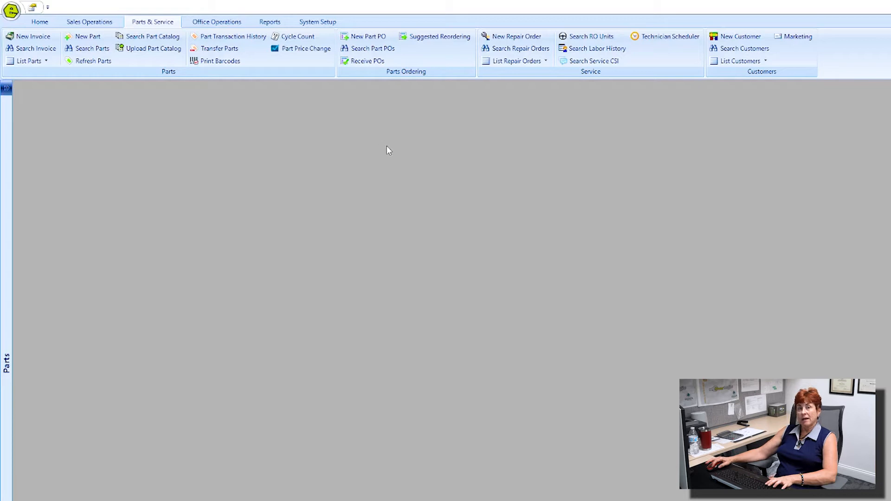
# Start a new repair order for the Birmingham location
pyautogui.click(499, 36)
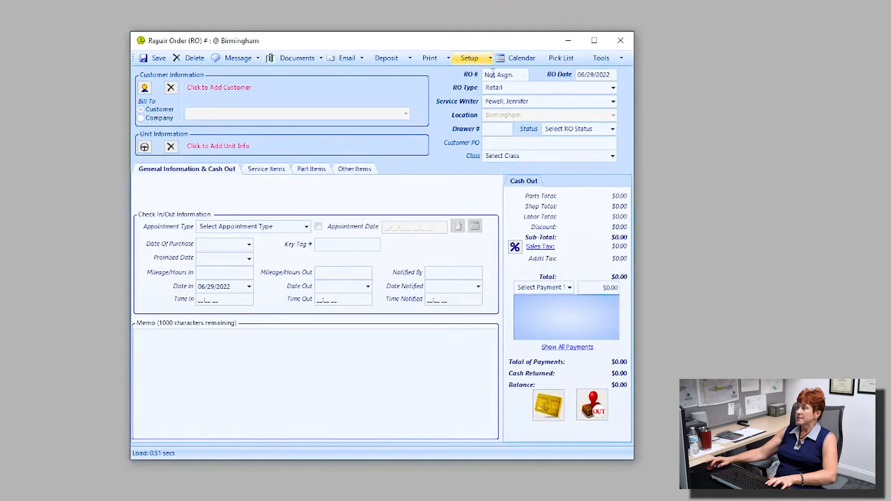
# Make the order a MultiType repair order, review its retail, internal and warranty totals, then open Customer Lookup
pyautogui.click(613, 88)
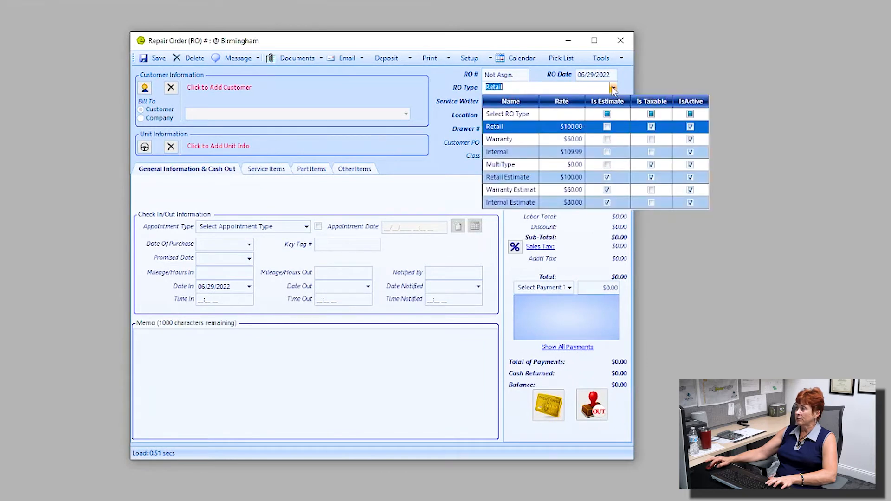
pyautogui.click(517, 166)
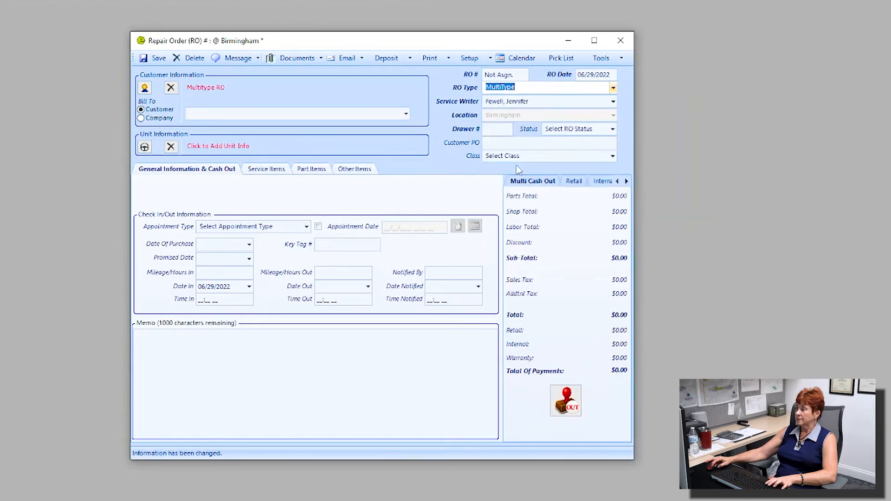
pyautogui.click(574, 181)
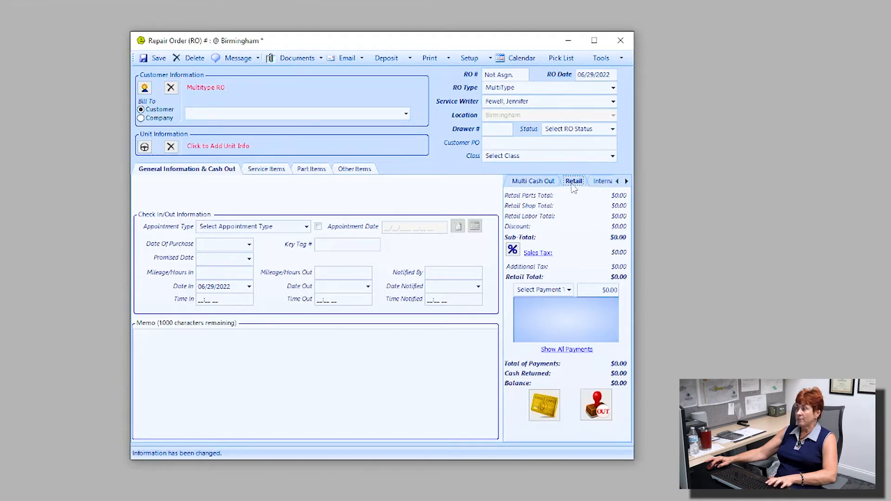
pyautogui.click(599, 182)
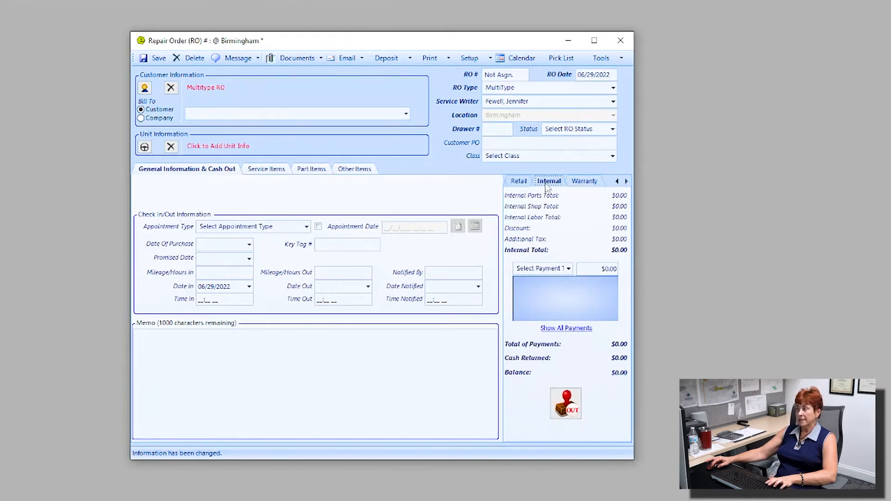
pyautogui.click(585, 182)
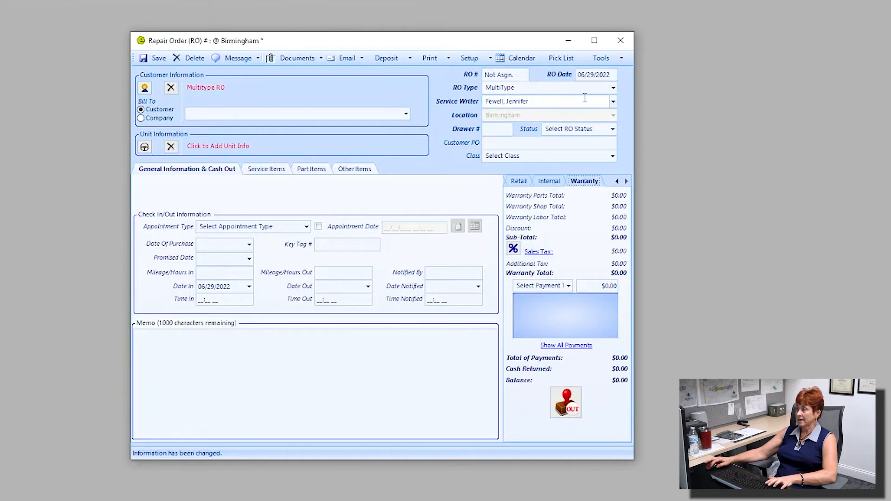
pyautogui.click(203, 90)
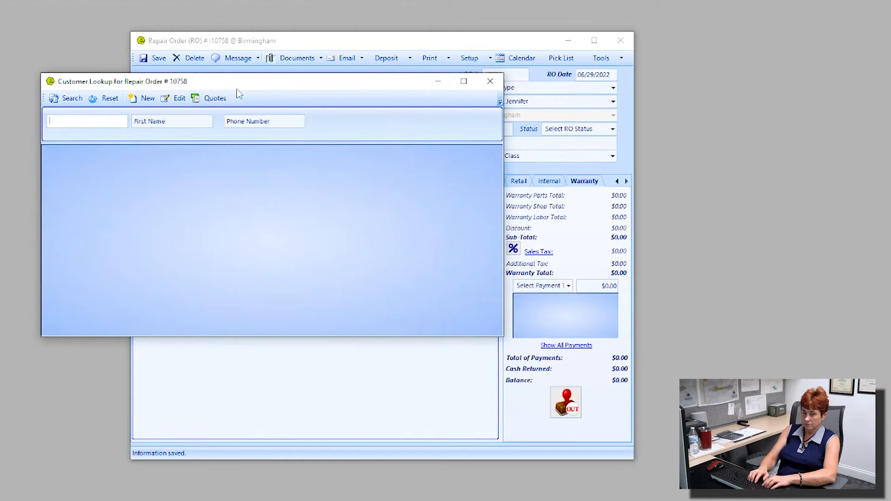
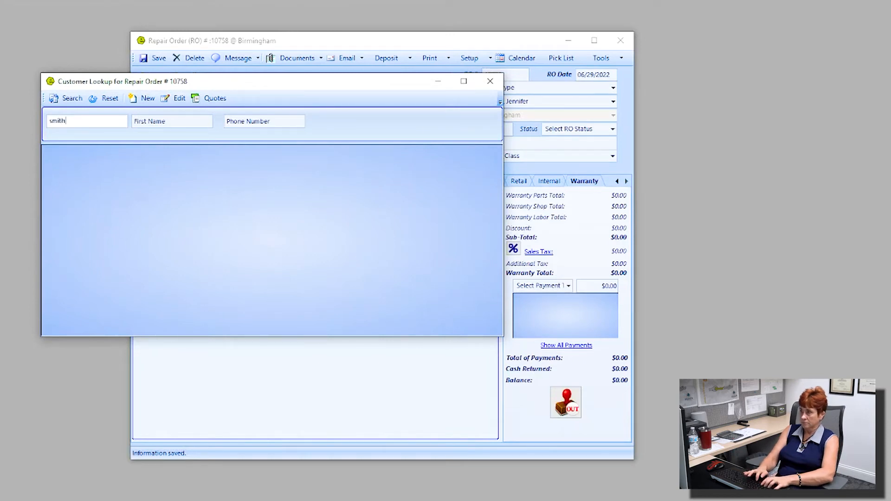
# Search for the customer by last and first name and attach her to the order
pyautogui.press('Tab')
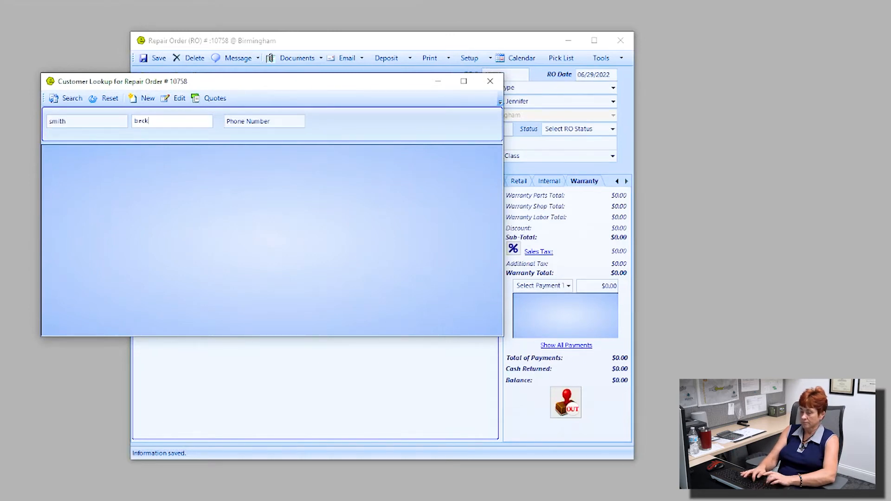
pyautogui.press('Return')
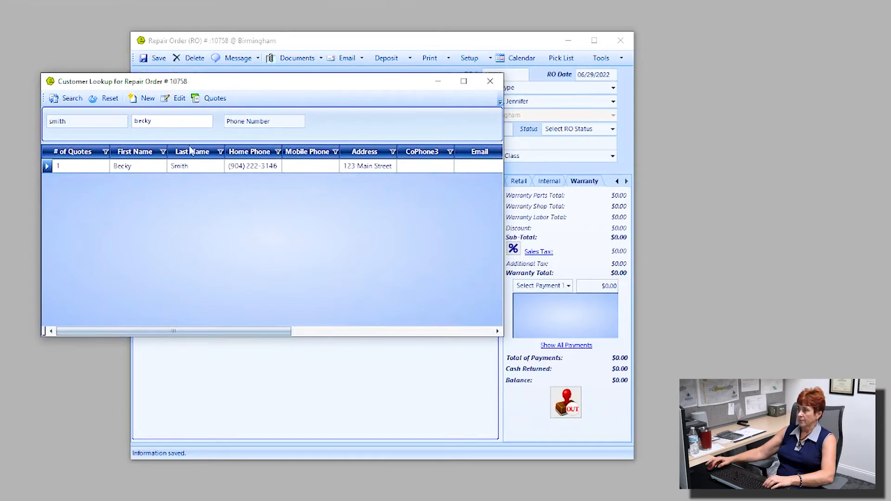
pyautogui.doubleClick(133, 167)
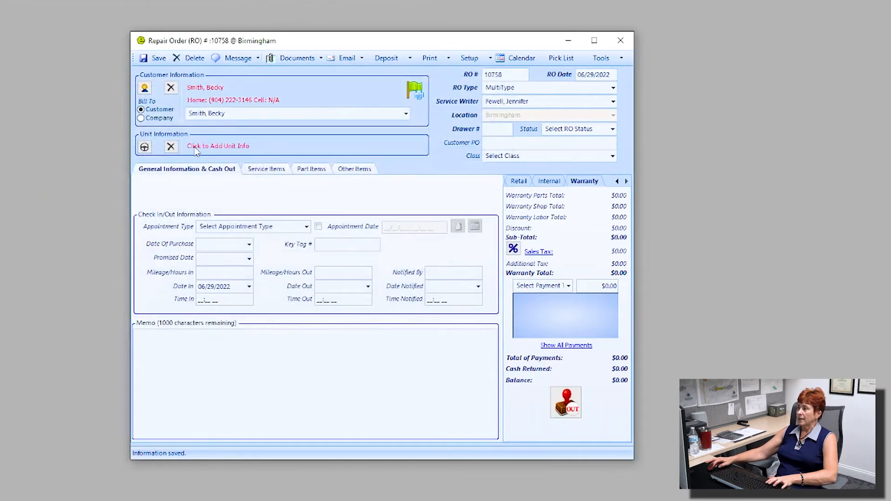
# Attach the customer's 2018 KZ Sportsmen unit and save the repair order
pyautogui.click(220, 147)
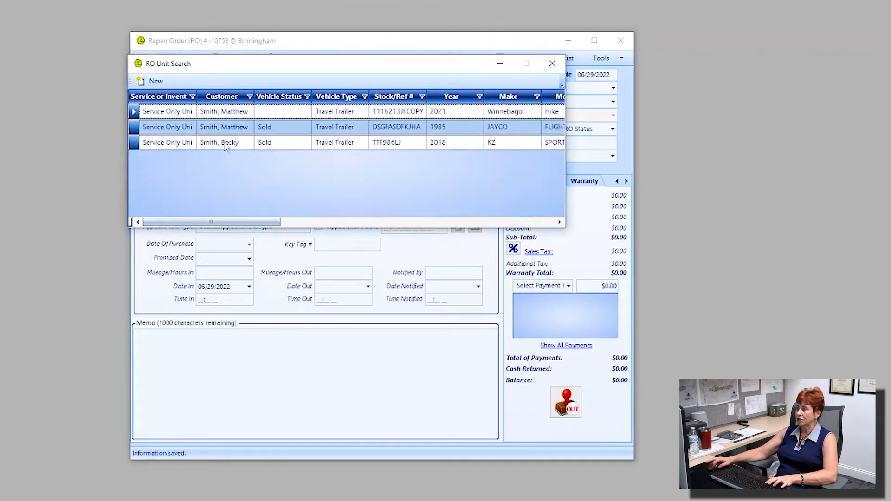
pyautogui.doubleClick(226, 143)
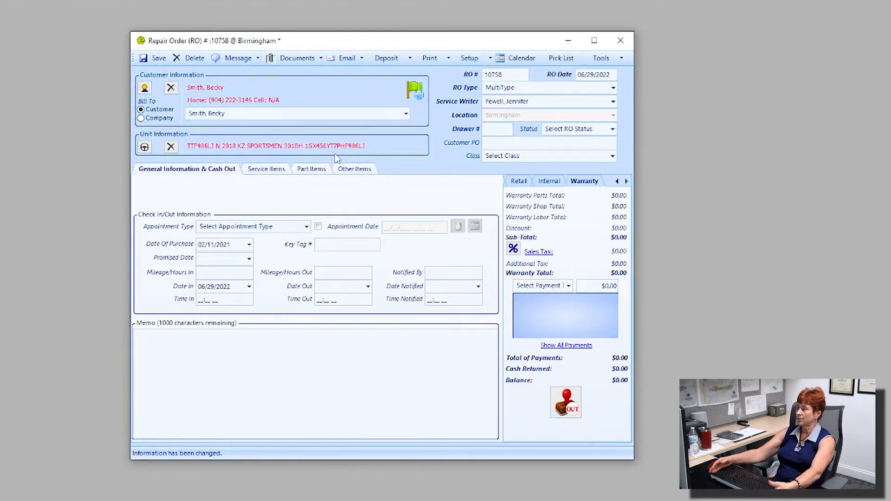
pyautogui.click(157, 58)
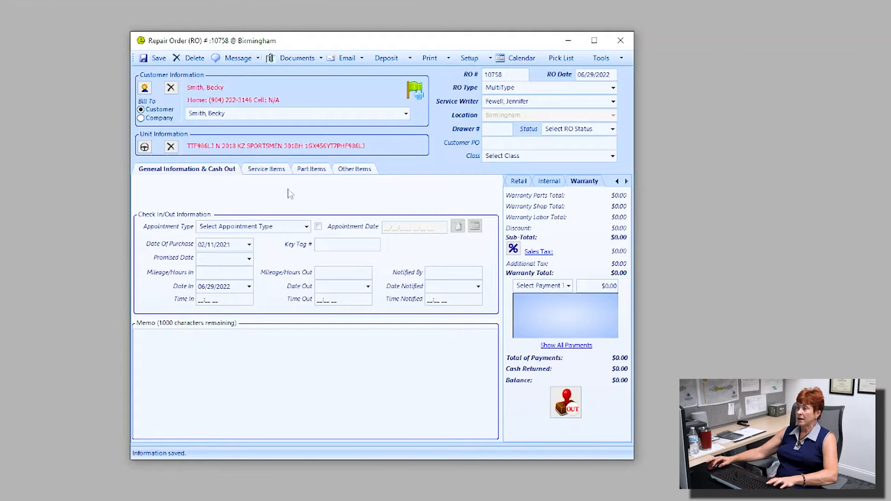
# Create service job Repair # 1 under Service Items, ready for its problem description
pyautogui.click(271, 170)
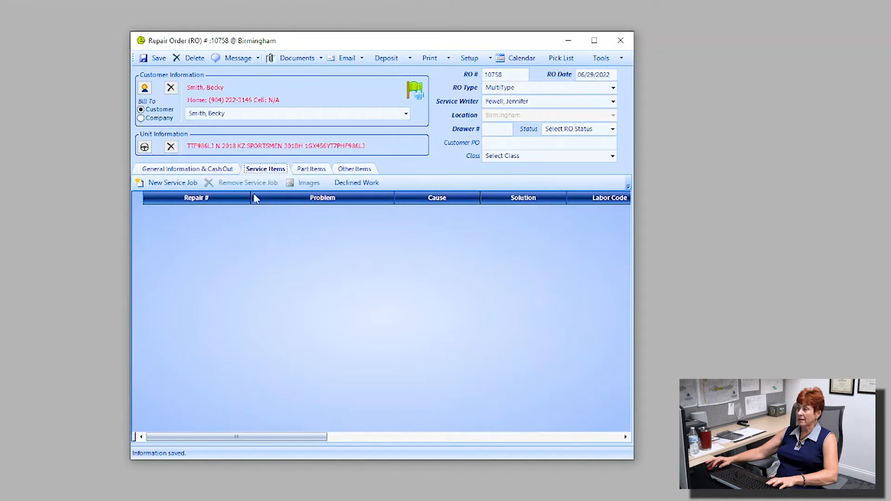
pyautogui.click(182, 185)
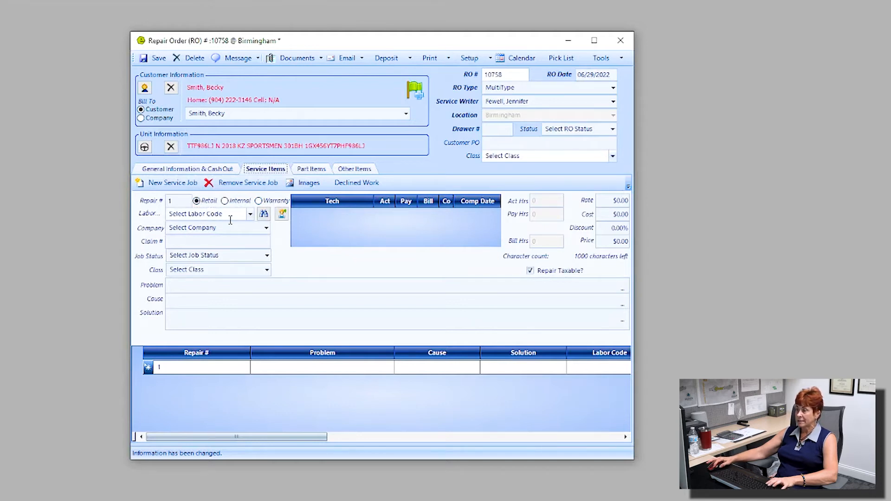
pyautogui.click(189, 285)
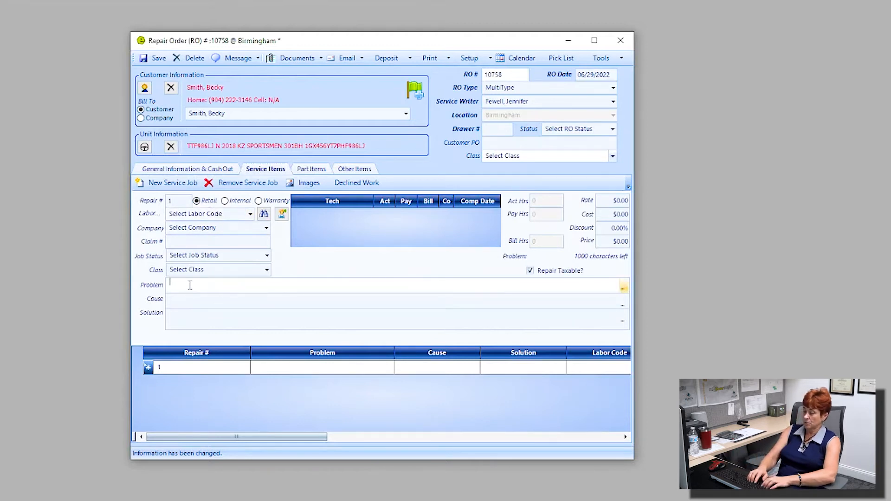
# Enter problem 'skylight leaking', cause 'accident' and solution 'replace skylight' for job 1
pyautogui.write('skylight leaking')
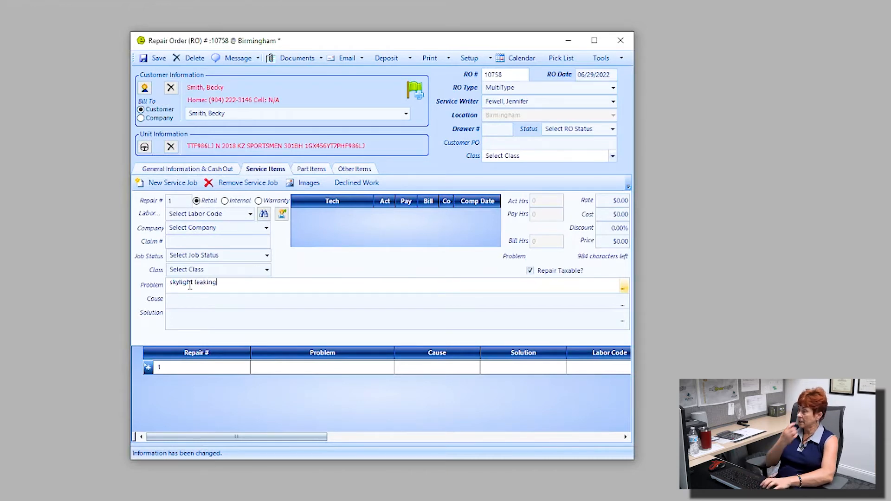
pyautogui.press('Tab')
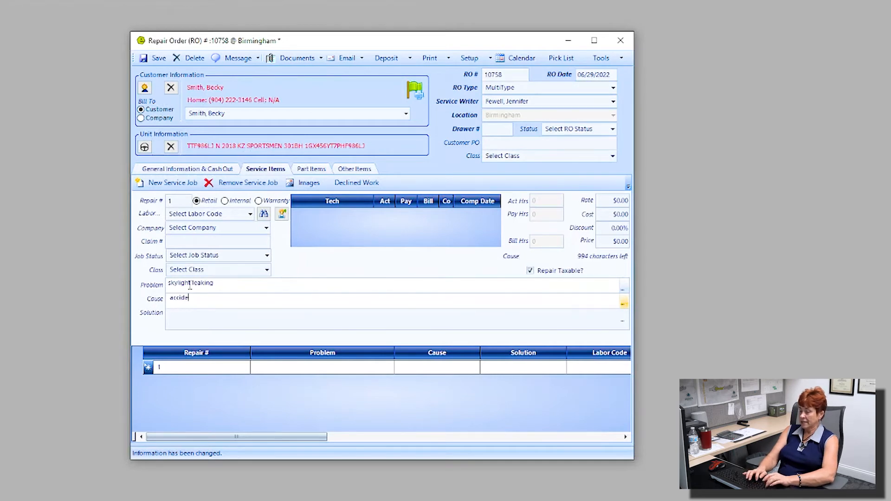
pyautogui.press('Tab')
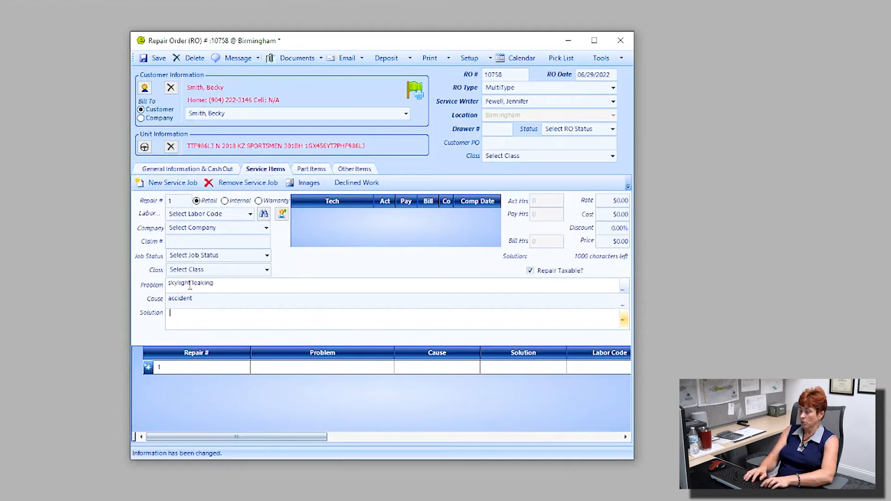
pyautogui.write('replace skylight')
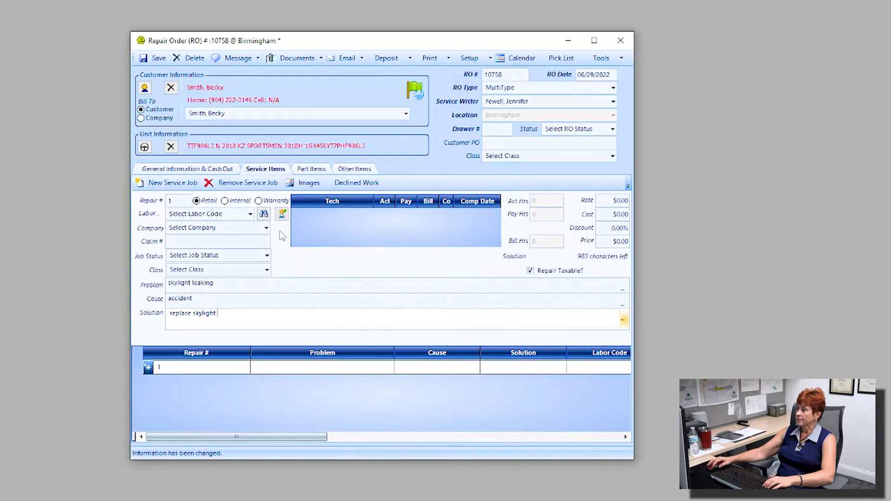
# Assign a technician to job 1 with 2 actual hours and mark the work complete
pyautogui.click(283, 215)
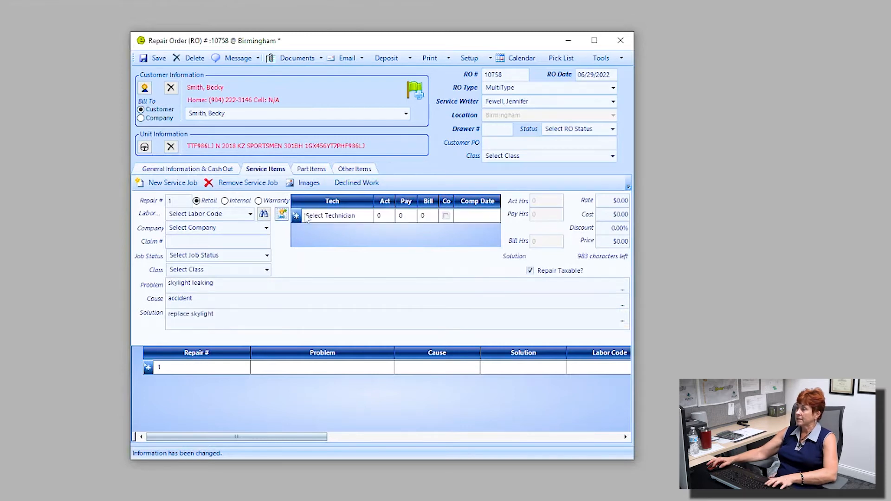
pyautogui.click(368, 217)
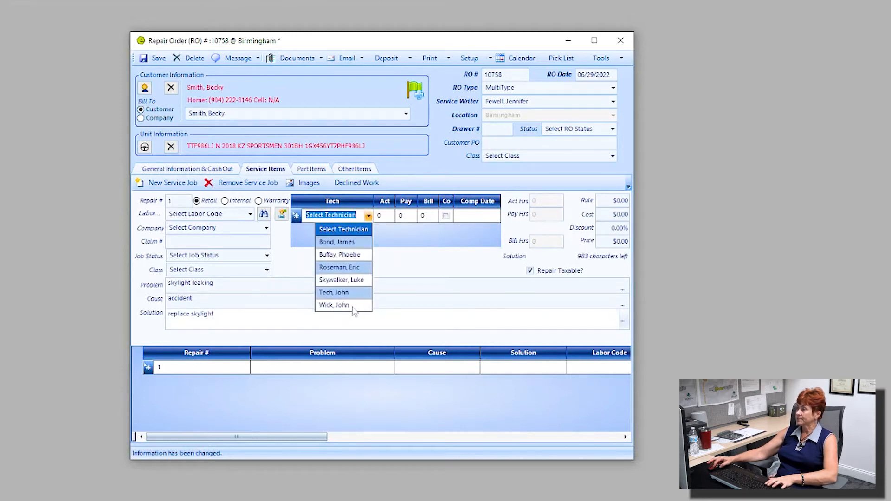
pyautogui.click(335, 305)
pyautogui.click(384, 217)
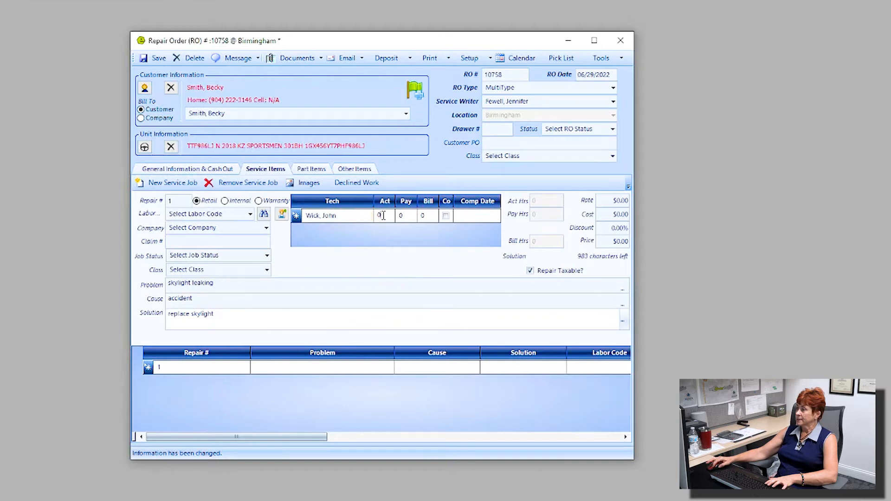
pyautogui.write('2')
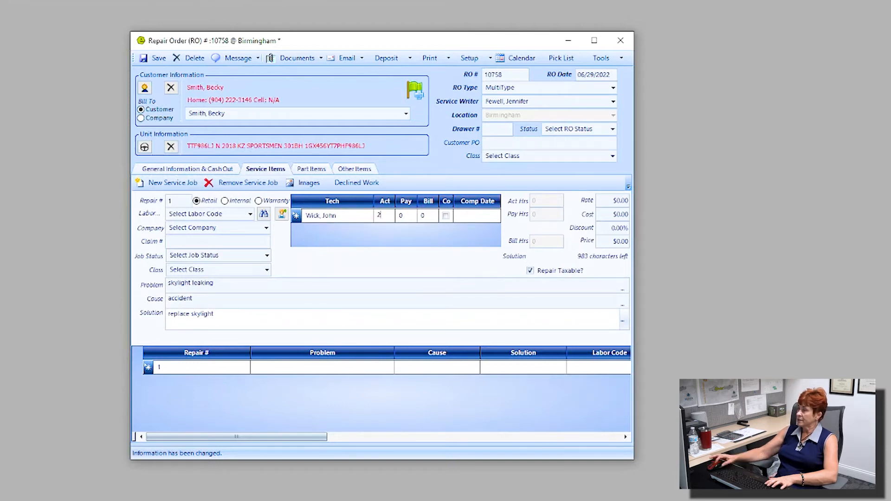
pyautogui.press('Tab')
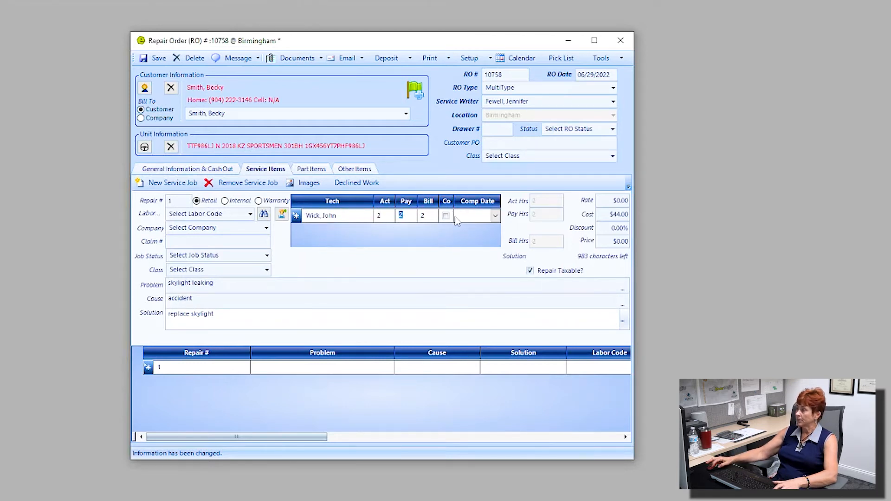
pyautogui.moveTo(454, 201); pyautogui.dragTo(474, 202)
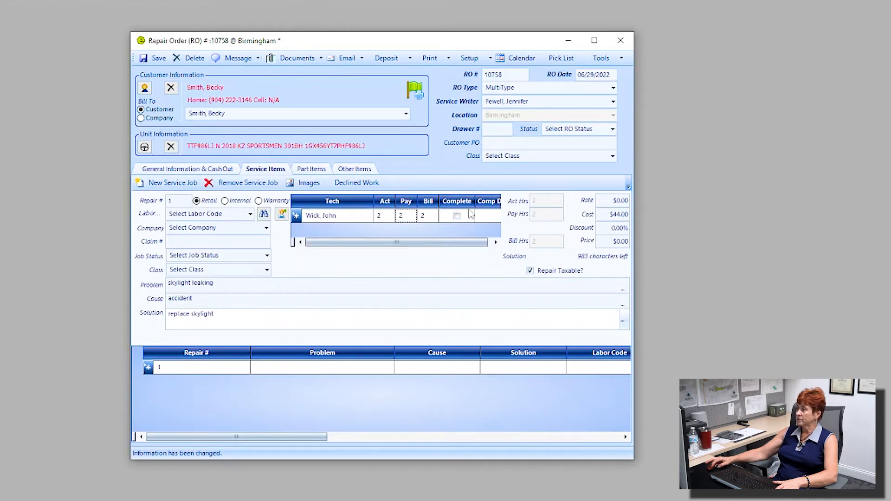
pyautogui.click(457, 216)
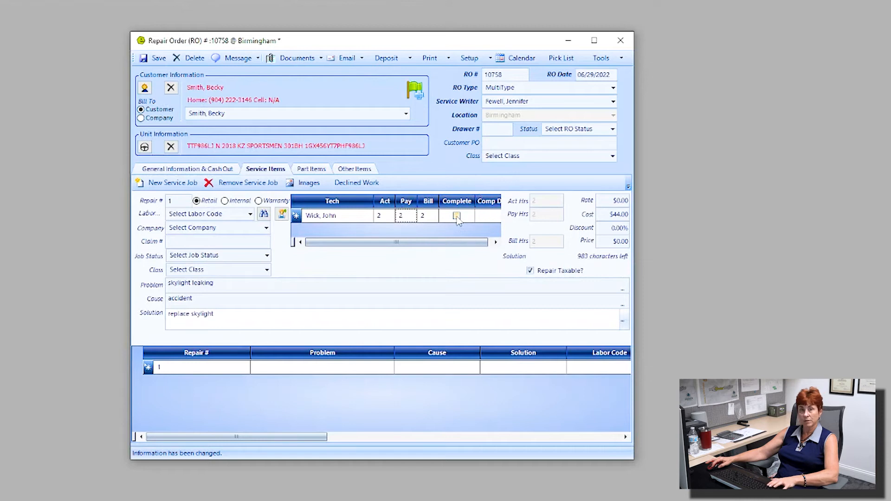
pyautogui.click(457, 216)
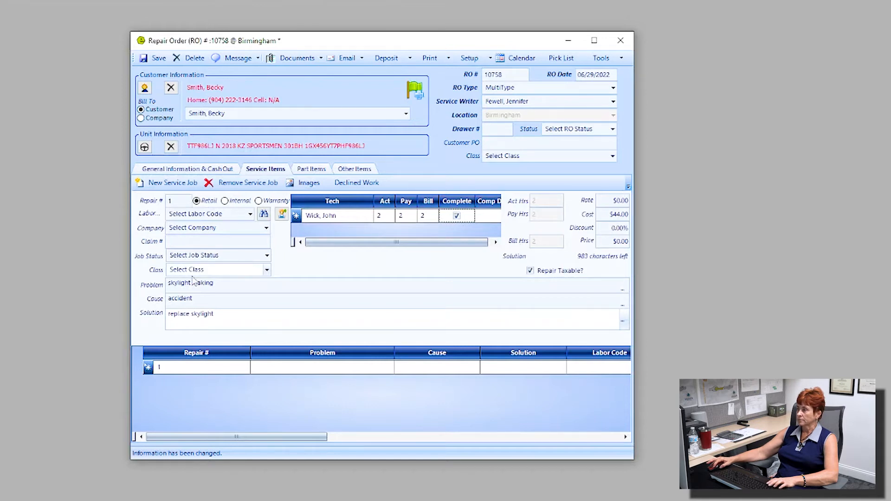
# Search parts for 'skylight' and, with none in inventory, browse the Northern Wholesale catalog results
pyautogui.click(320, 170)
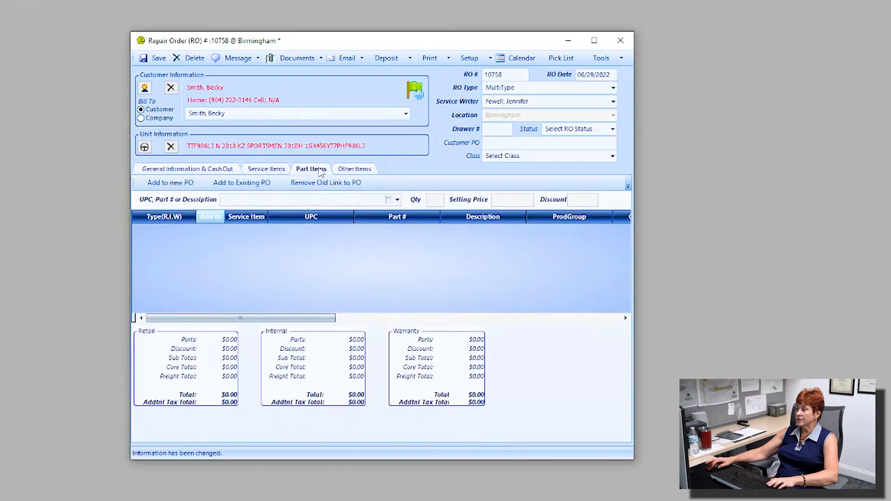
pyautogui.click(259, 200)
pyautogui.write('skylight')
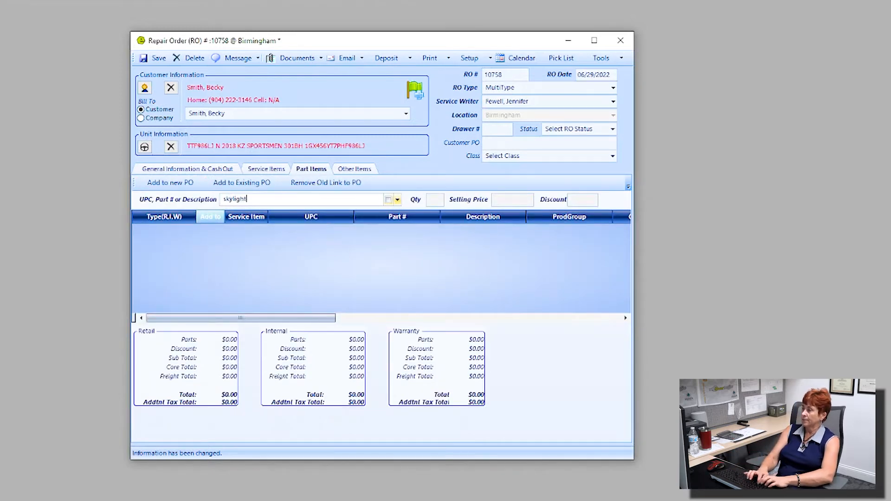
pyautogui.press('Return')
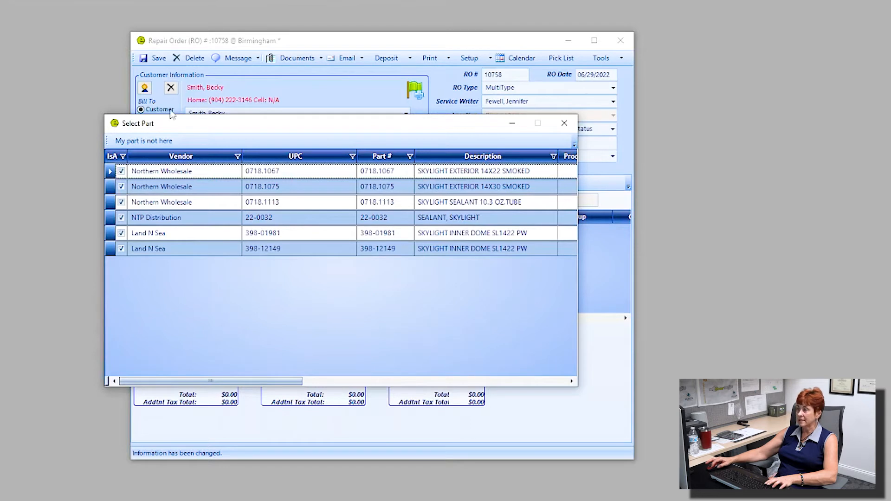
pyautogui.click(154, 144)
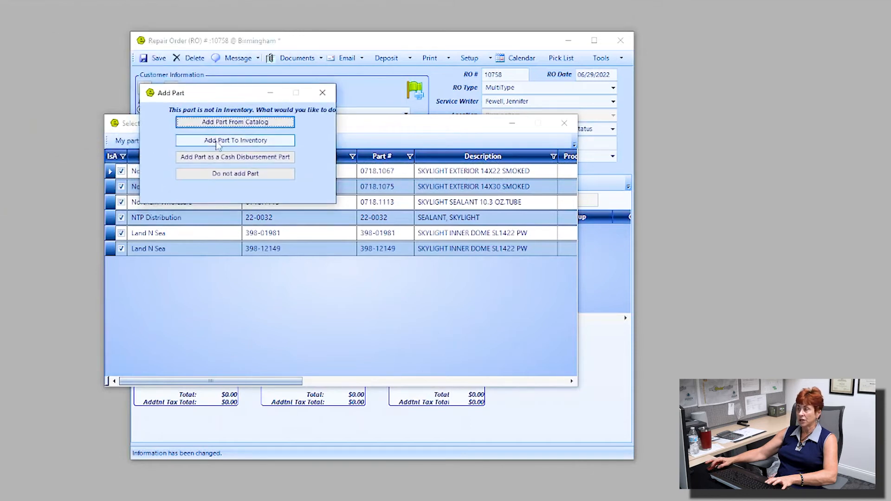
pyautogui.click(249, 128)
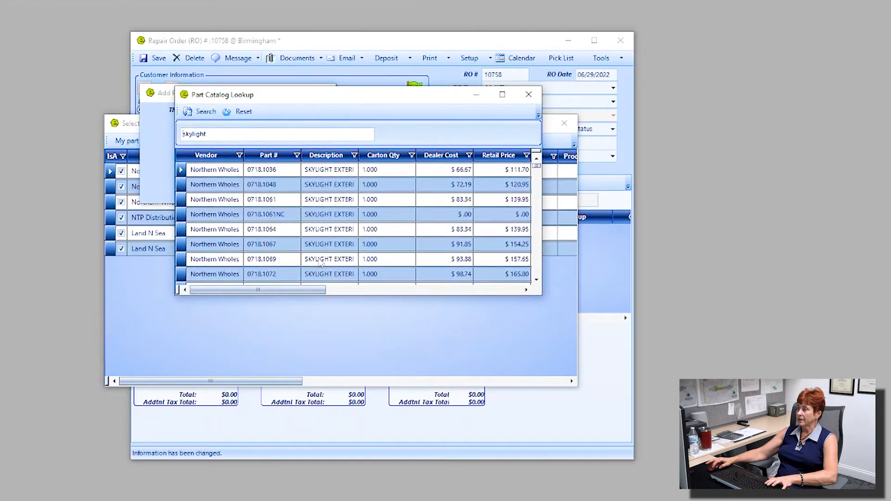
pyautogui.scroll(-5, 398, 268)
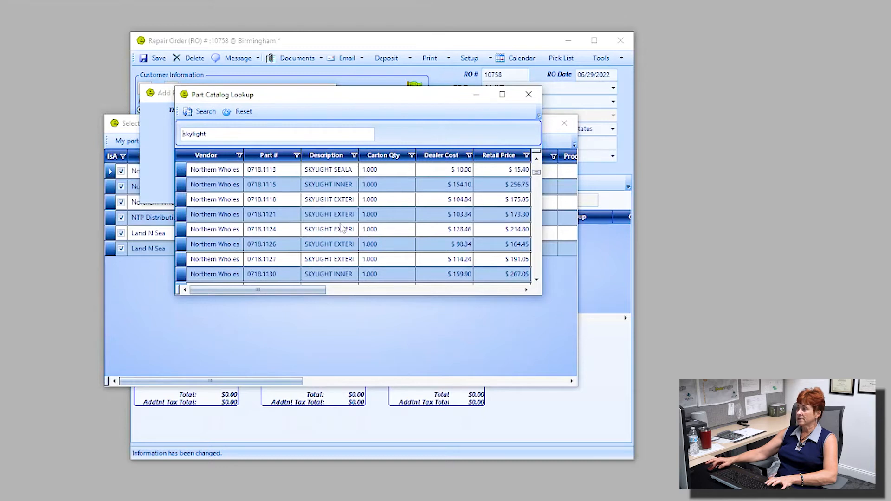
# Add catalog part 0718.1124 to the order with bin IN / OUT and category Hardware & Maintenance
pyautogui.click(318, 231)
pyautogui.doubleClick(318, 231)
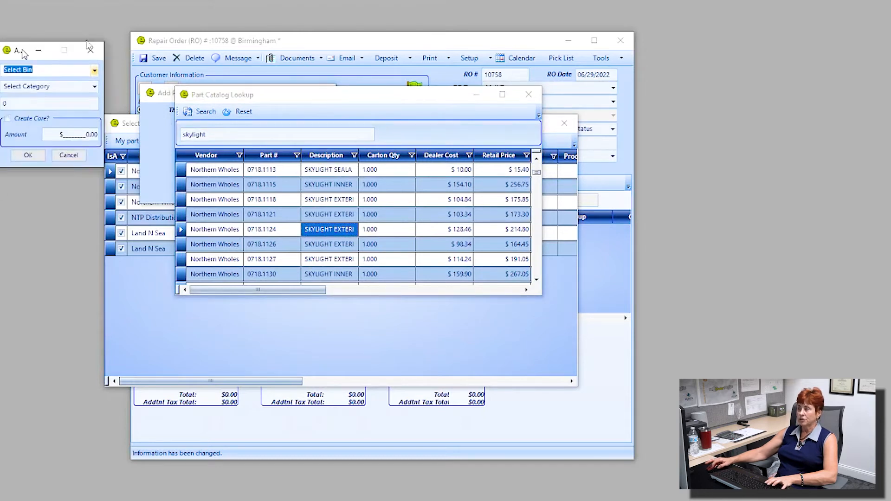
pyautogui.moveTo(27, 44); pyautogui.dragTo(208, 88)
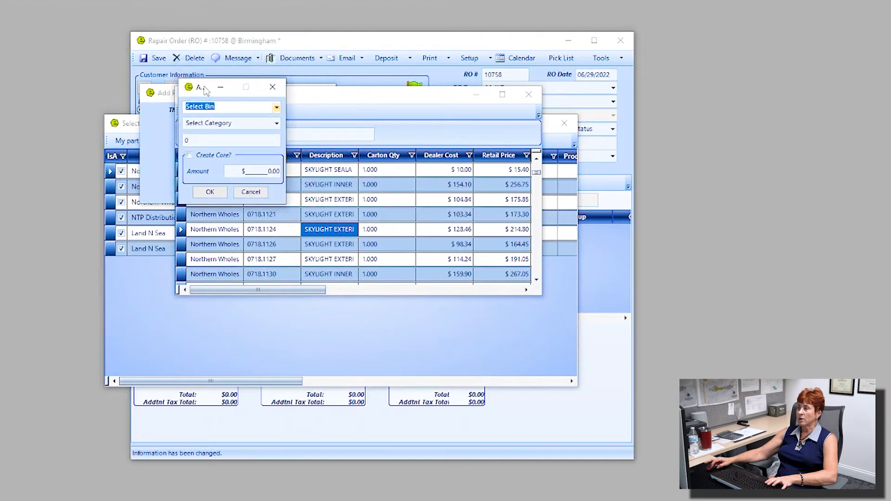
pyautogui.click(277, 109)
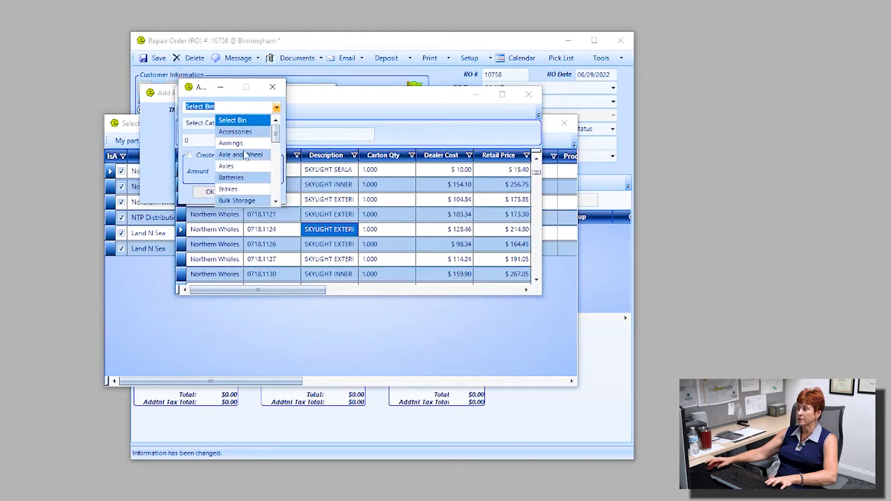
pyautogui.scroll(-3, 246, 156)
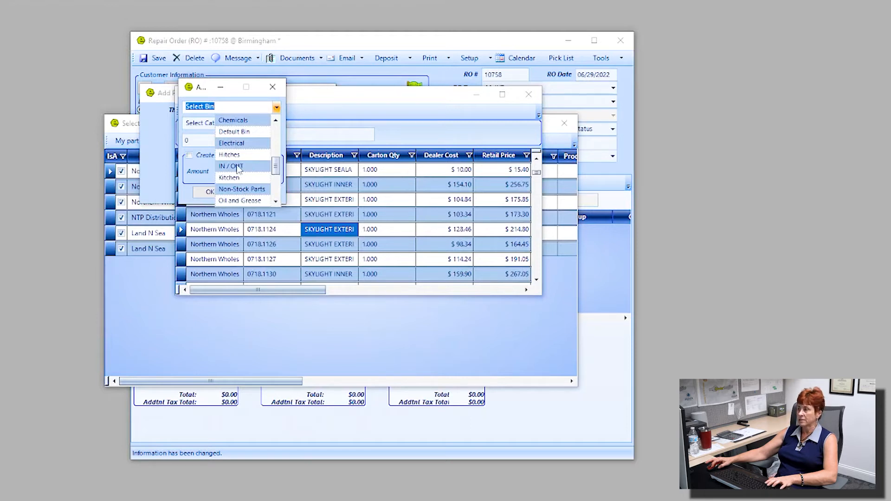
pyautogui.click(245, 168)
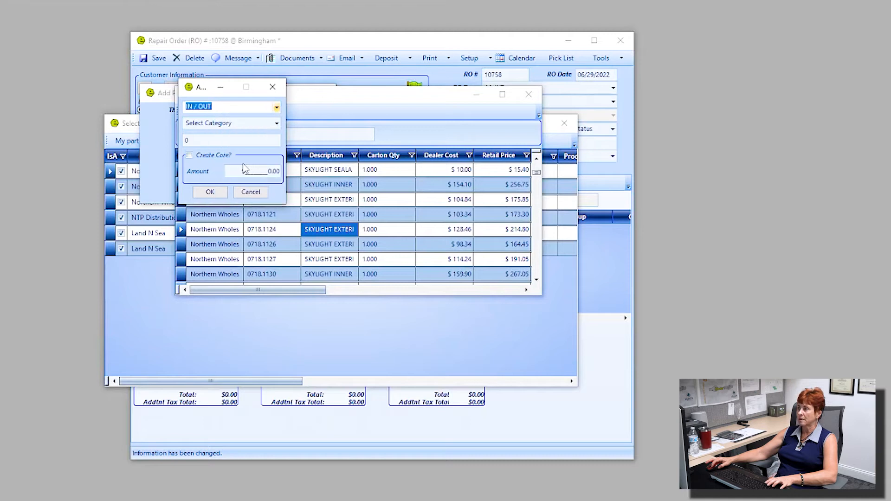
pyautogui.click(276, 124)
pyautogui.scroll(-2, 243, 163)
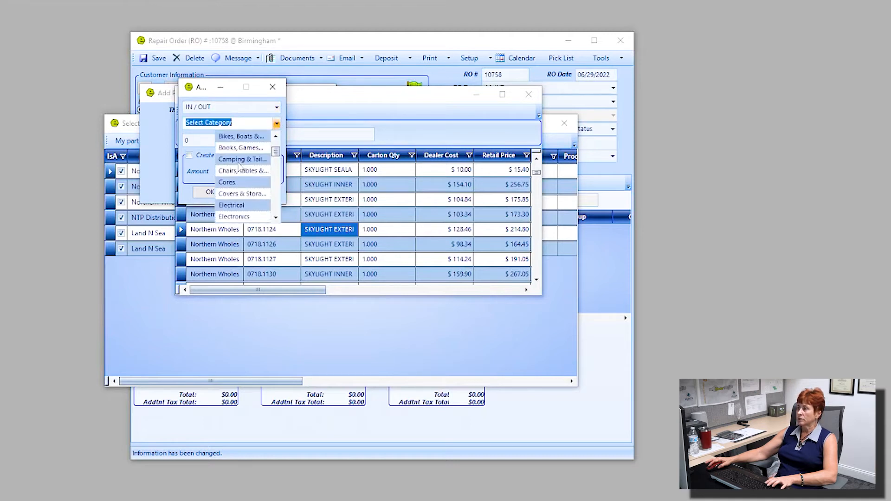
pyautogui.scroll(1, 240, 181)
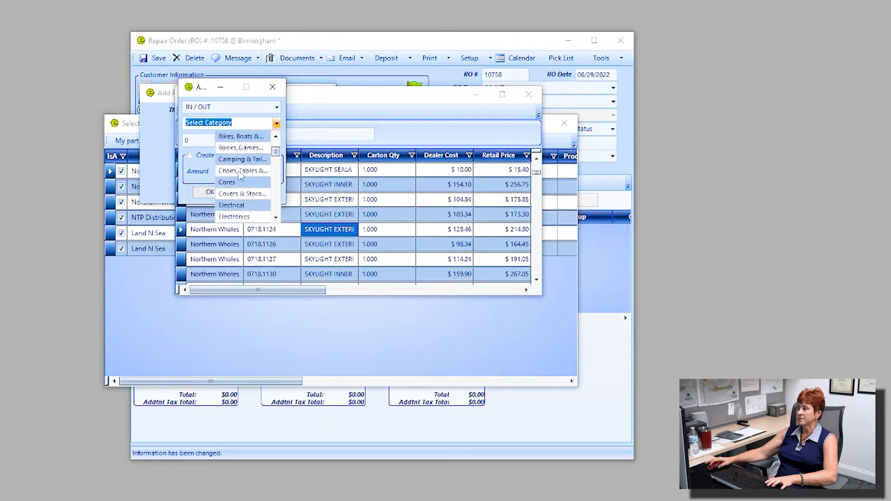
pyautogui.scroll(-1, 236, 172)
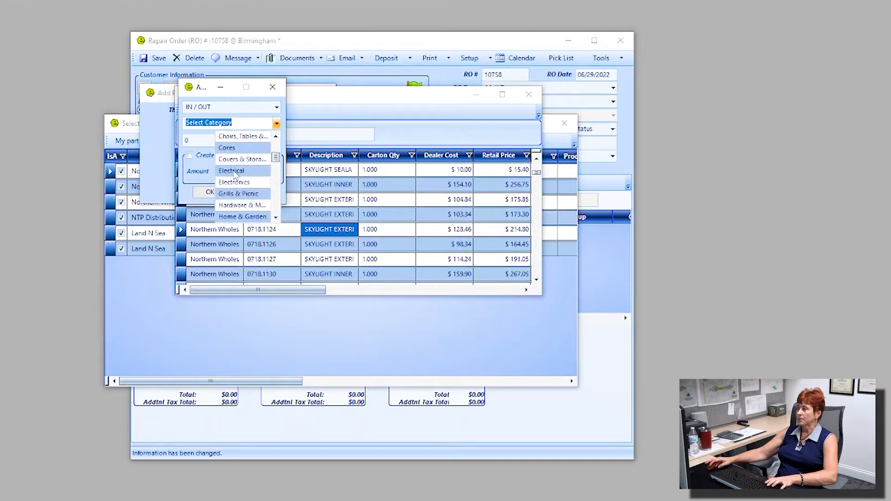
pyautogui.click(251, 208)
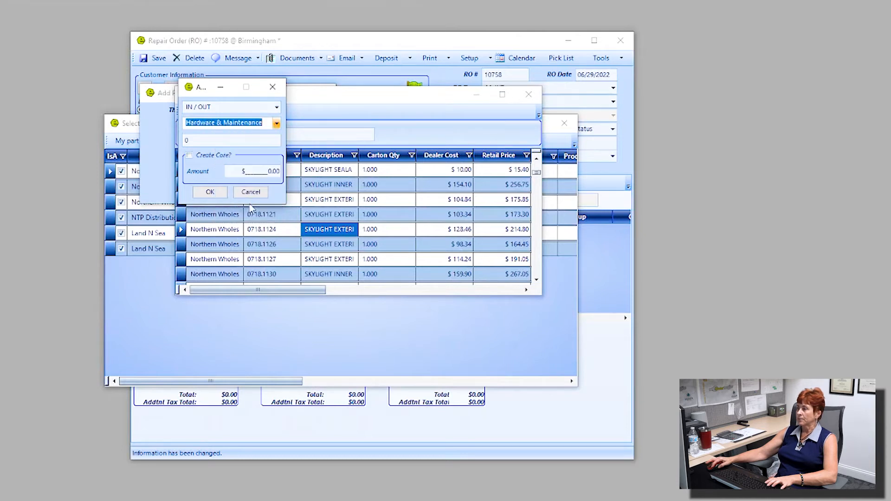
pyautogui.click(208, 192)
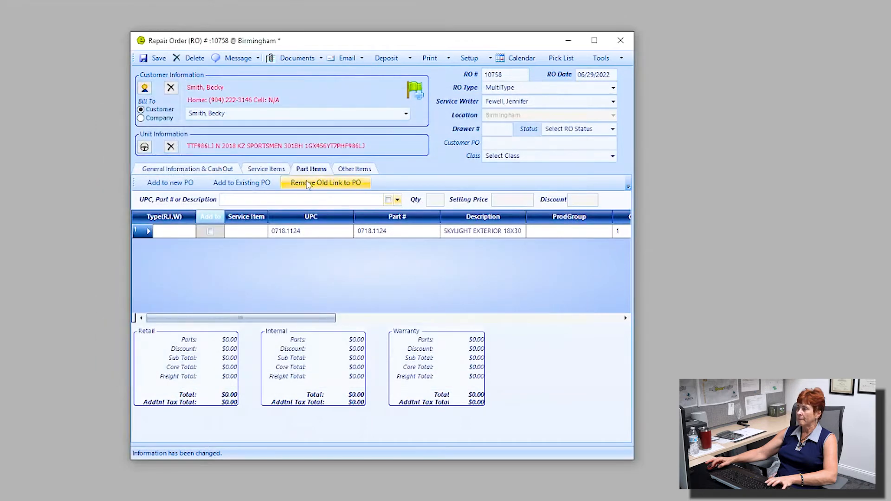
# Flag part 0718.1124 for a purchase order and point out the Add to new PO and Add to Existing PO buttons
pyautogui.click(209, 231)
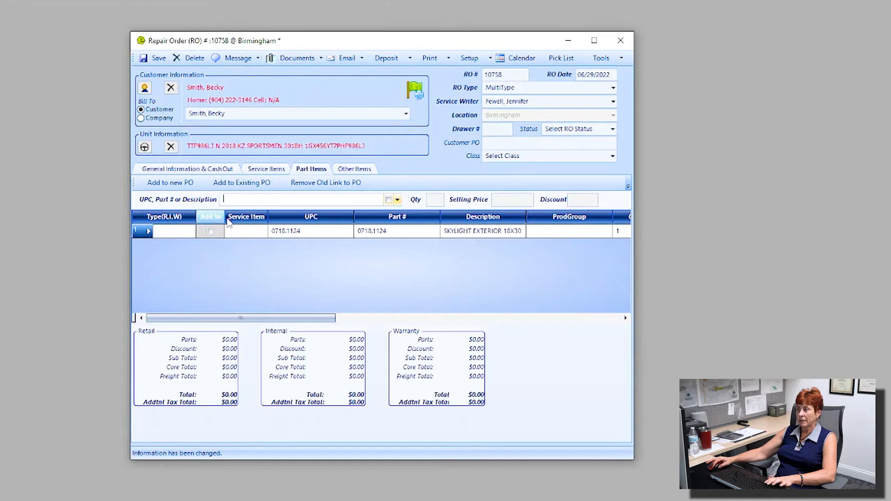
pyautogui.moveTo(225, 216); pyautogui.dragTo(240, 217)
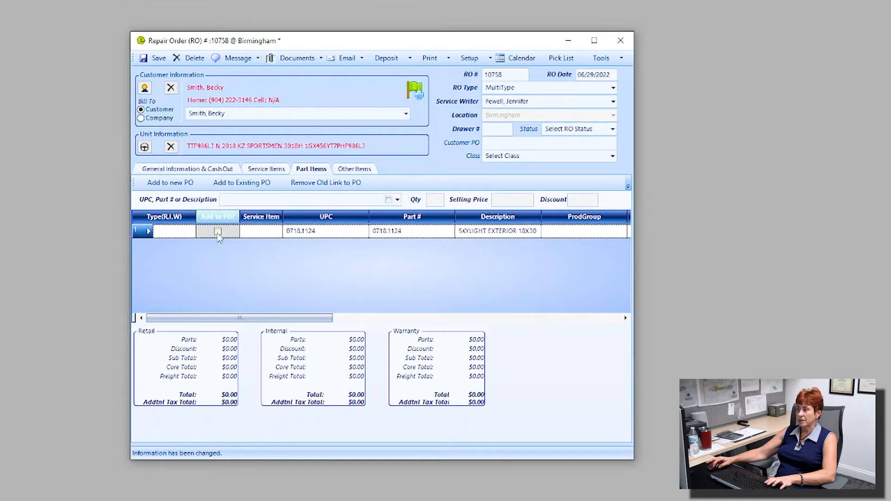
pyautogui.click(218, 231)
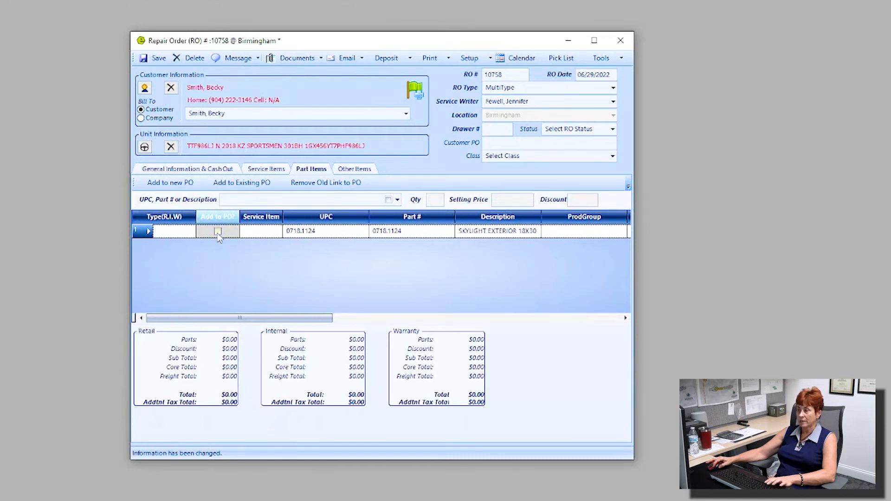
pyautogui.click(218, 232)
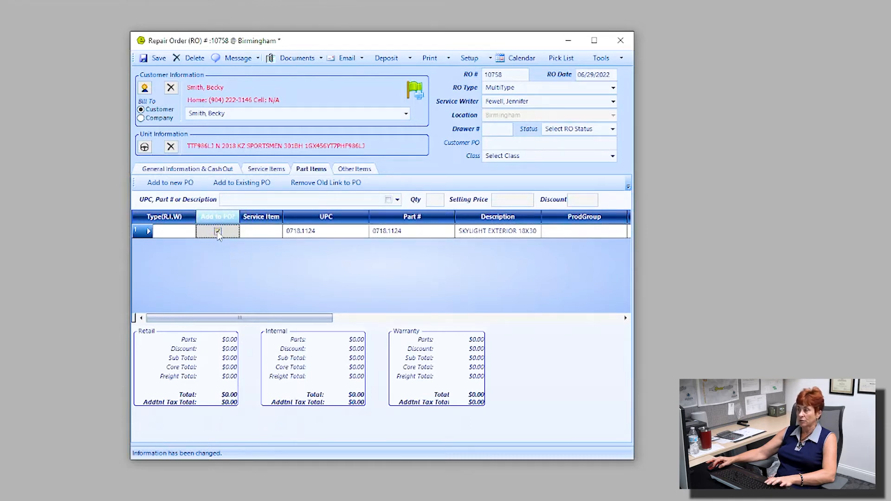
pyautogui.click(168, 185)
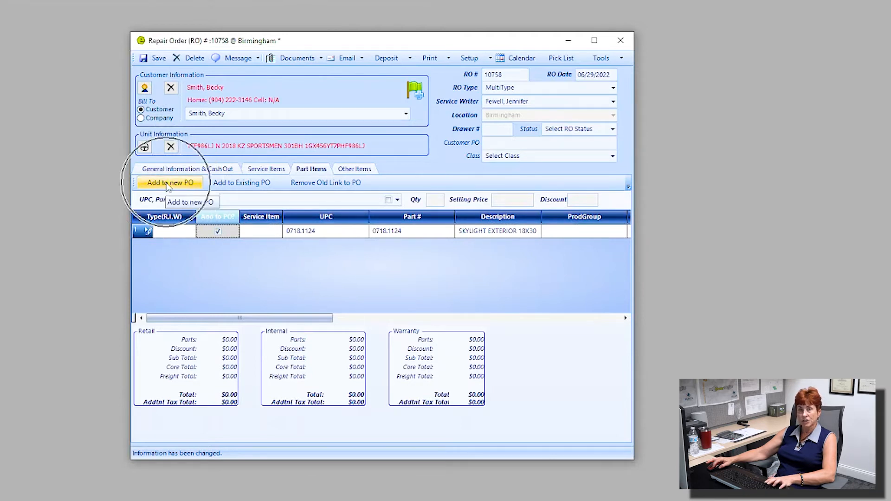
pyautogui.click(238, 189)
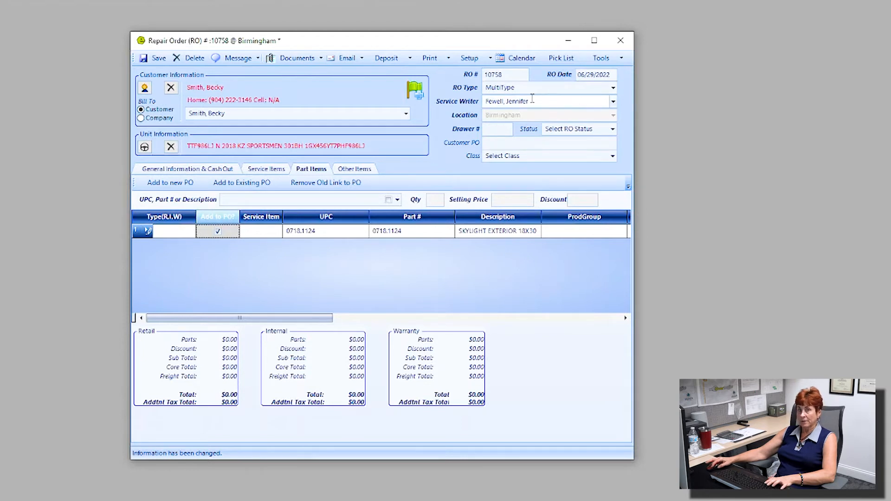
# Make the skylight part a retail item linked to the 'skylight leaking' service job
pyautogui.click(168, 231)
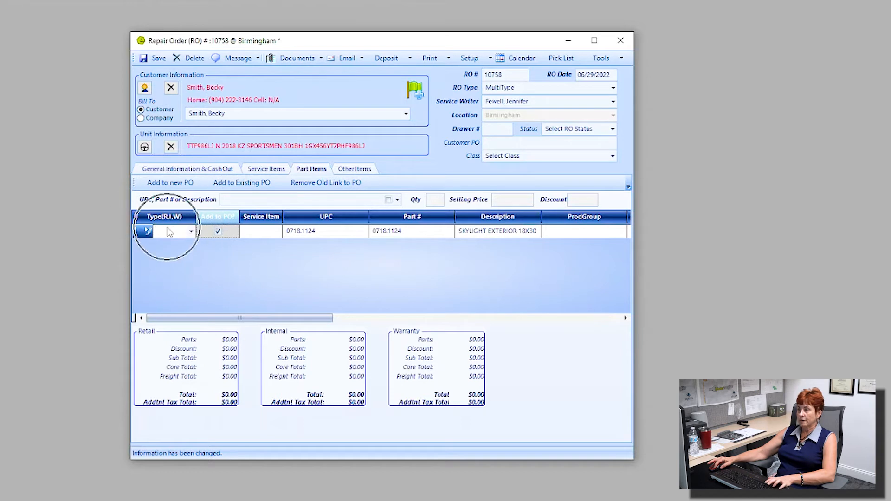
pyautogui.write('I')
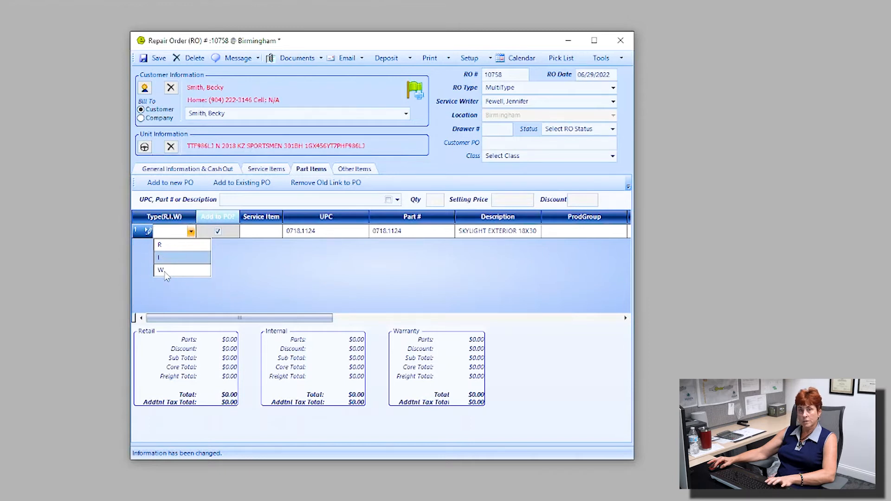
pyautogui.click(173, 247)
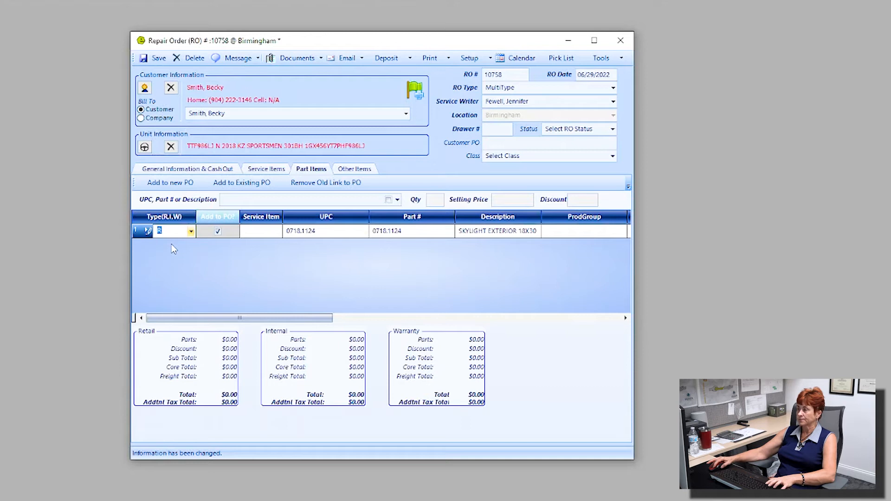
pyautogui.click(277, 232)
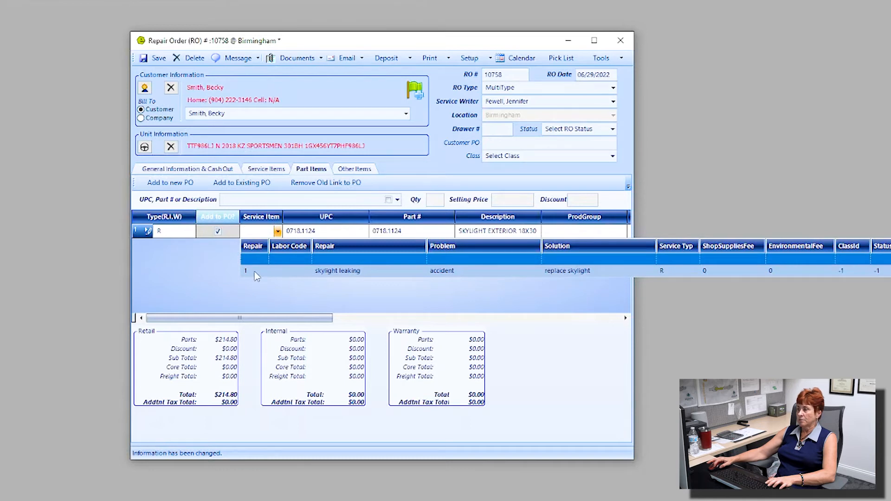
pyautogui.click(256, 273)
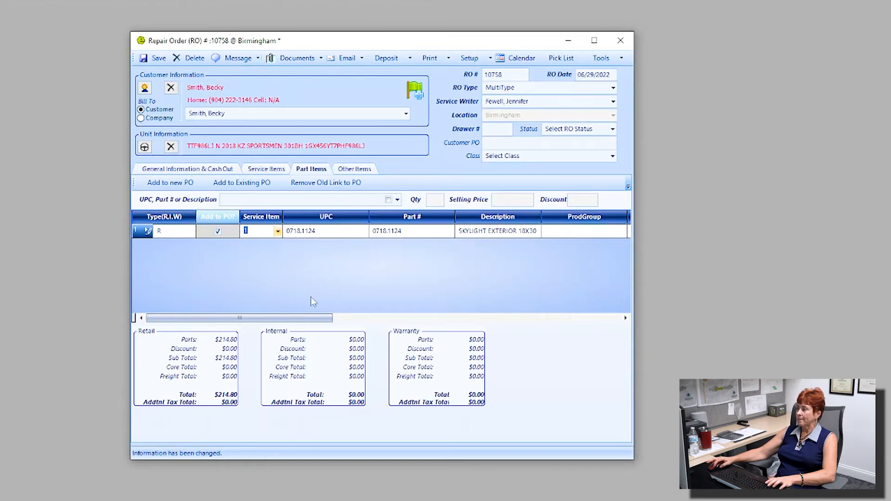
# Review the part's discount and start a second part search for 'sealant'
pyautogui.moveTo(278, 320); pyautogui.dragTo(412, 331)
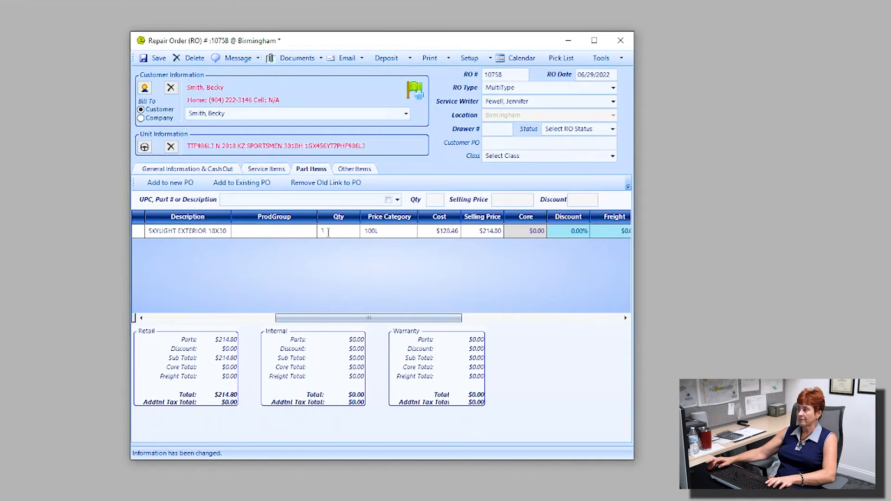
pyautogui.moveTo(314, 319); pyautogui.dragTo(388, 320)
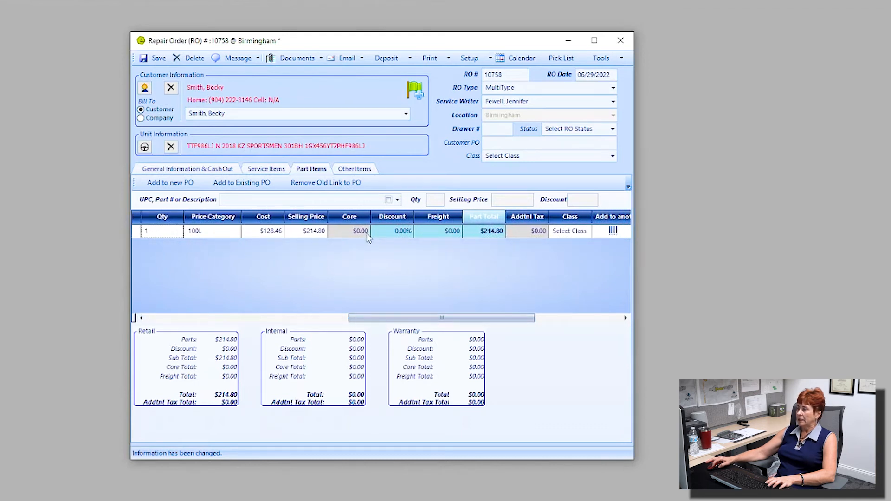
pyautogui.click(408, 231)
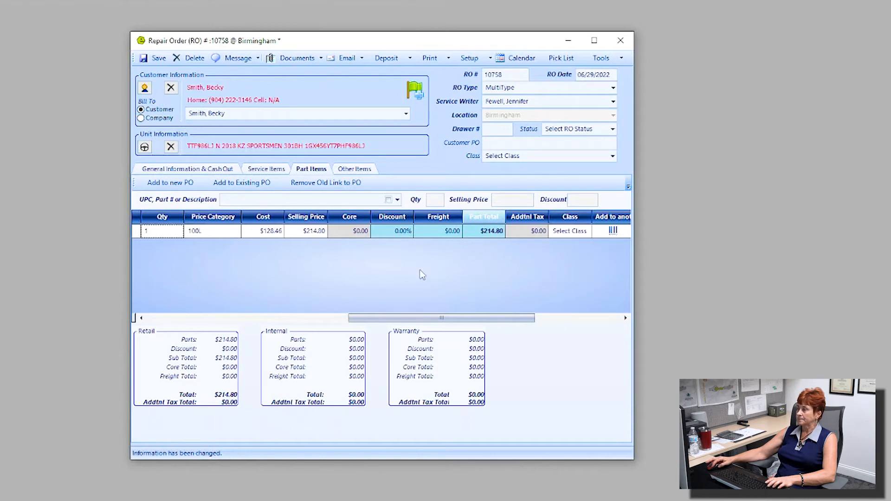
pyautogui.moveTo(395, 319); pyautogui.dragTo(190, 319)
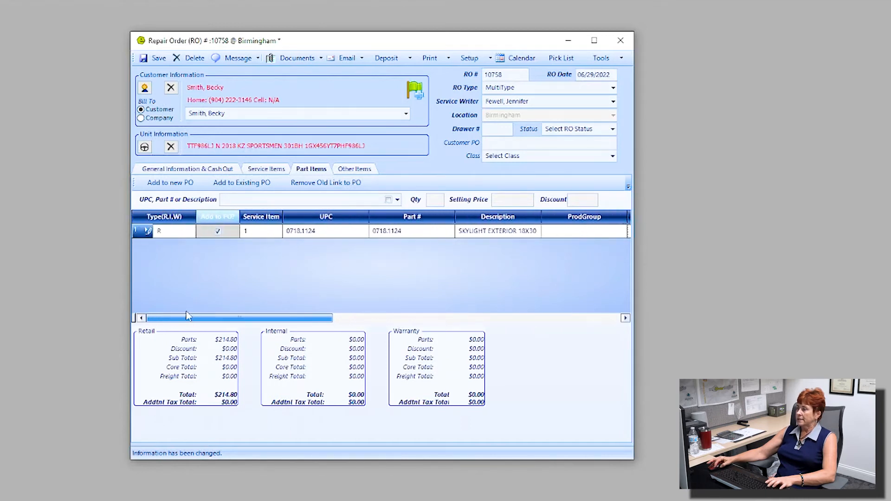
pyautogui.write('sealant')
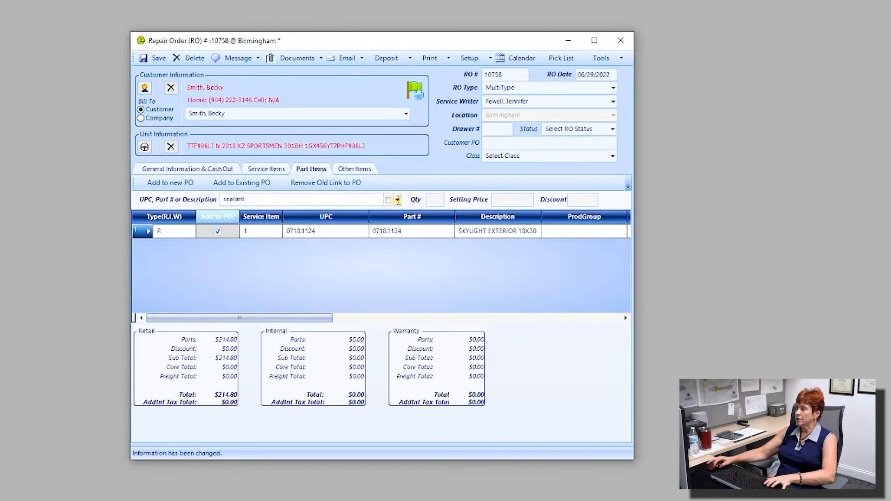
# Add Sealant 27DP (part 5649-258) as a second parts line, quantity 10 at $3.99
pyautogui.click(398, 200)
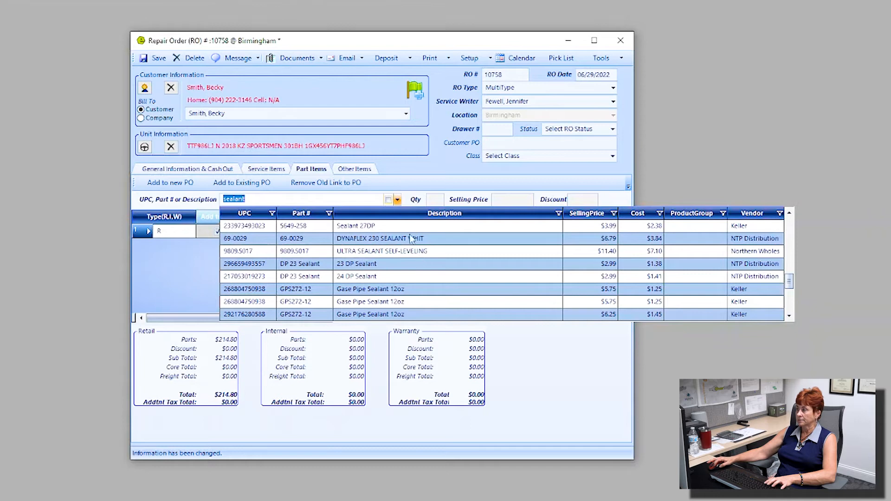
pyautogui.click(399, 226)
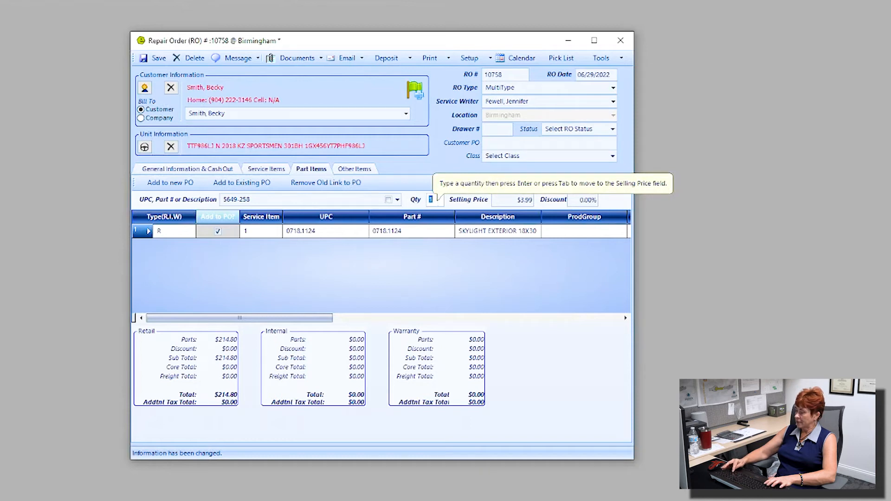
pyautogui.click(431, 200)
pyautogui.write('0')
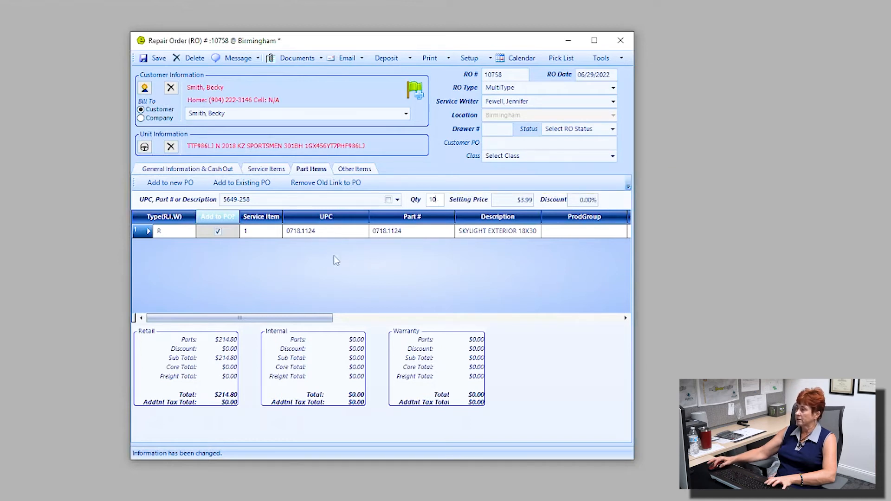
pyautogui.press('Return')
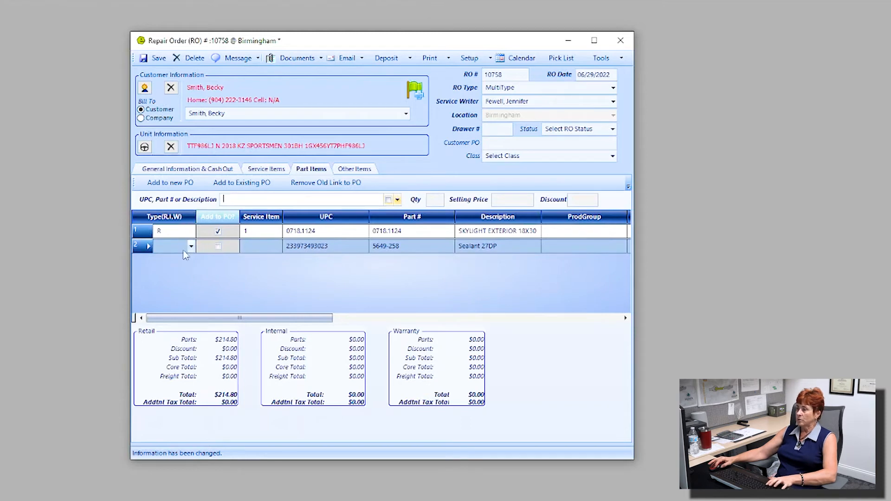
# Bill the Sealant 27DP line as retail on service item 1 and save the order
pyautogui.click(190, 247)
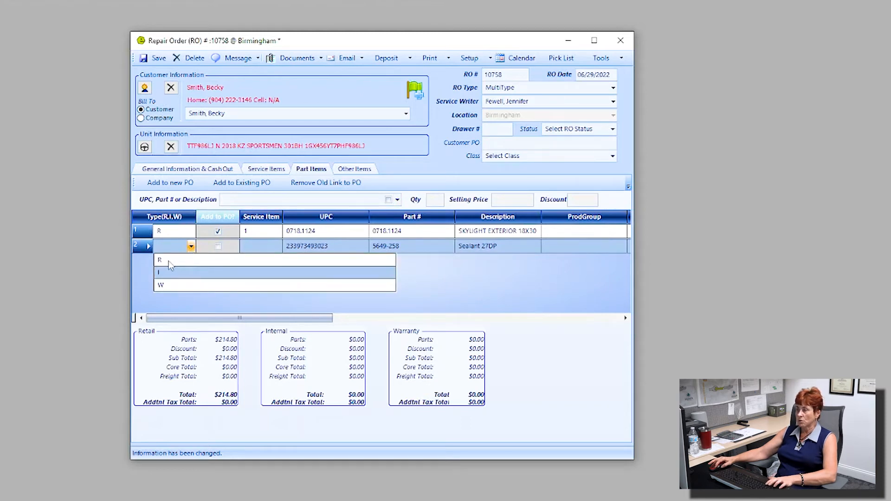
pyautogui.click(170, 261)
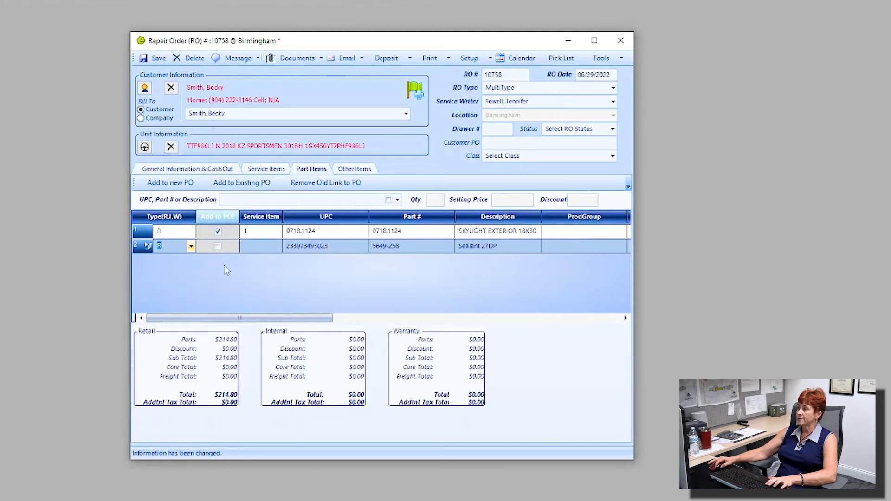
pyautogui.click(278, 247)
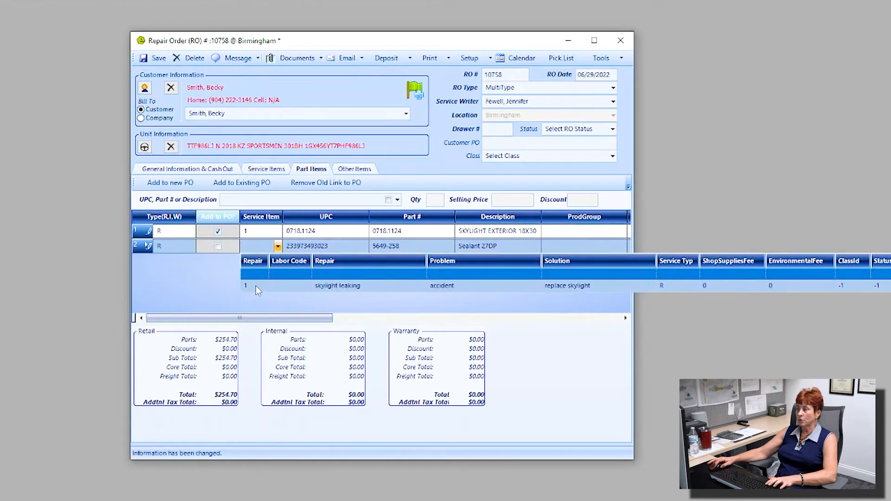
pyautogui.click(350, 287)
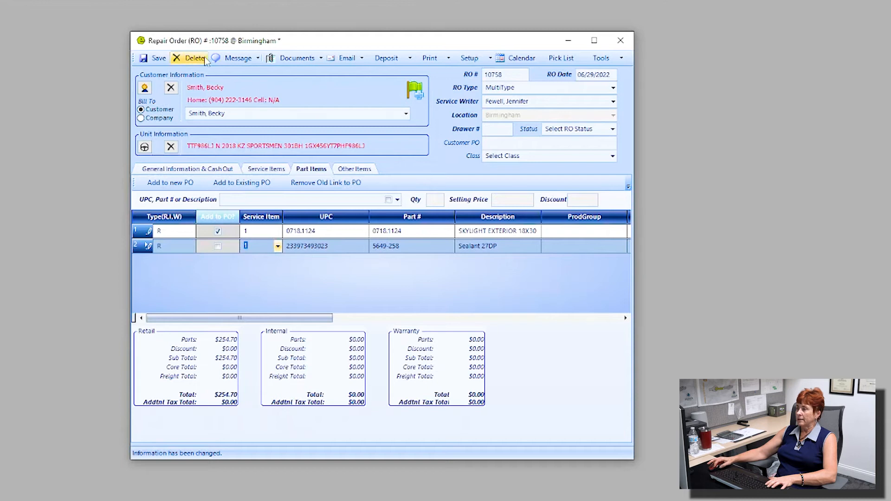
pyautogui.click(155, 58)
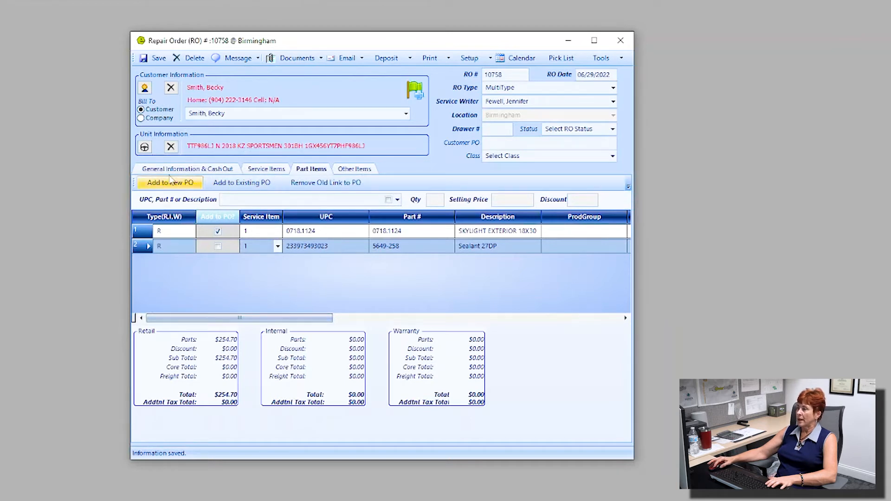
# Add a new service job, repair 2, as a warranty job
pyautogui.click(258, 169)
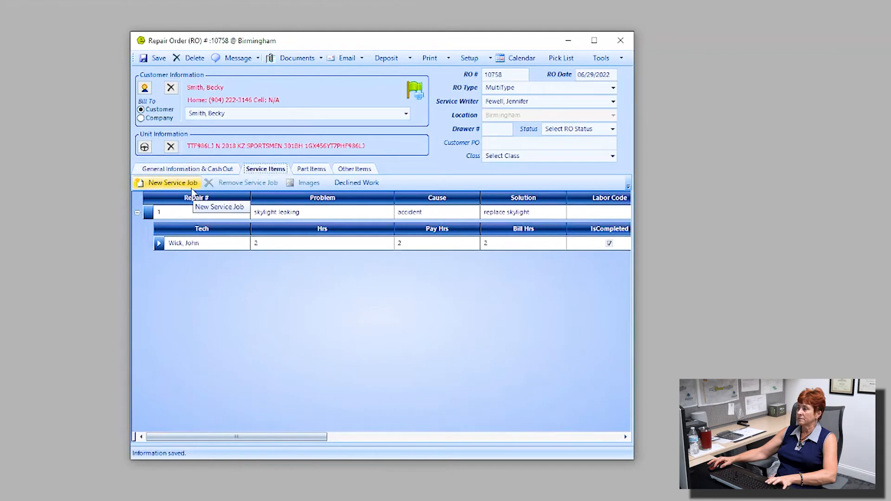
pyautogui.click(167, 183)
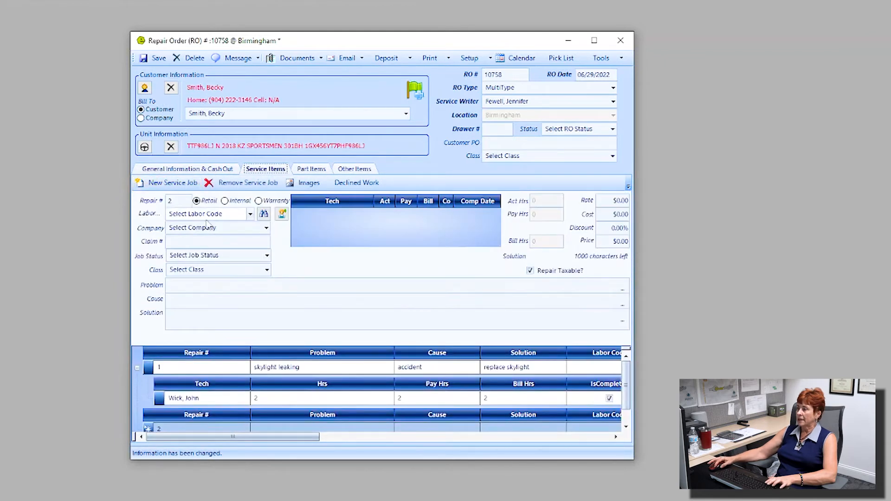
pyautogui.click(184, 202)
pyautogui.moveTo(184, 202); pyautogui.dragTo(152, 200)
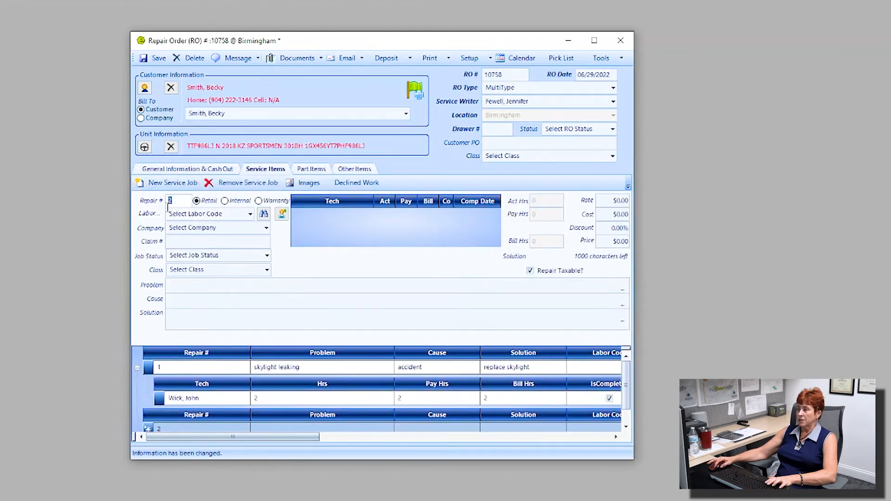
pyautogui.click(259, 202)
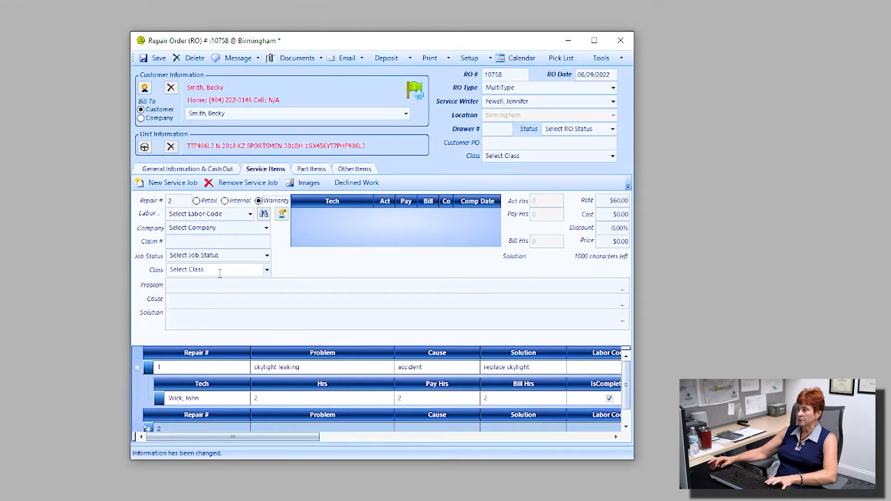
# Enter problem and cause 'faulty shocks from factory', solution 'replace shocks', and add a technician line
pyautogui.click(200, 286)
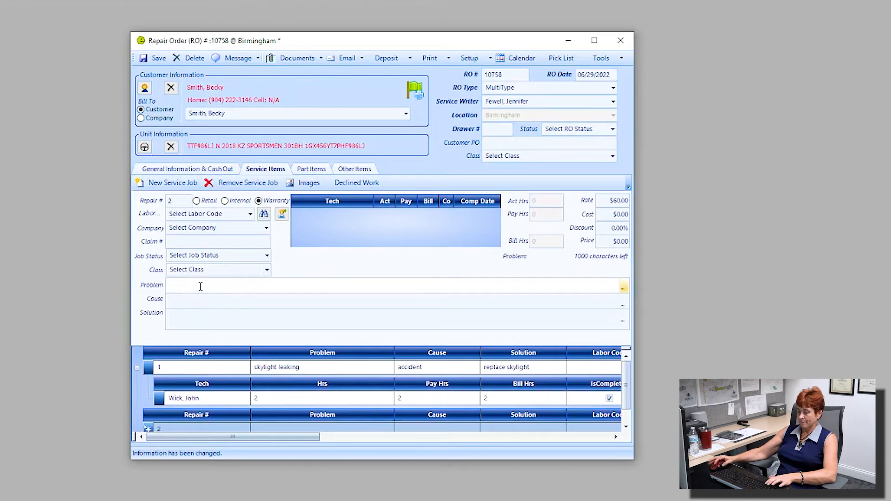
pyautogui.write('faulty')
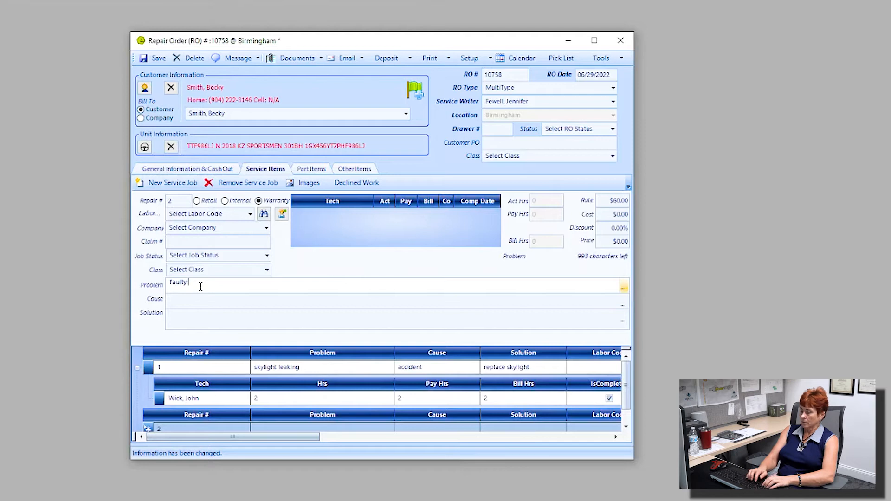
pyautogui.write(' shocks from factory')
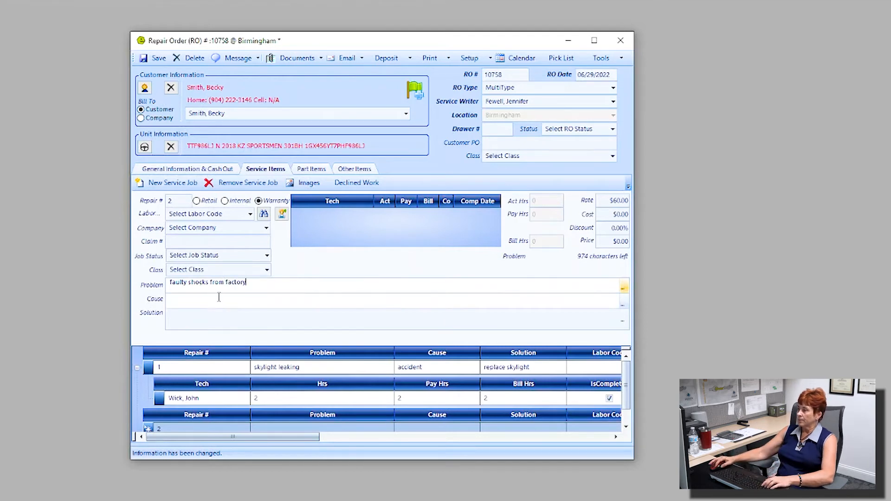
pyautogui.moveTo(264, 282); pyautogui.dragTo(156, 279)
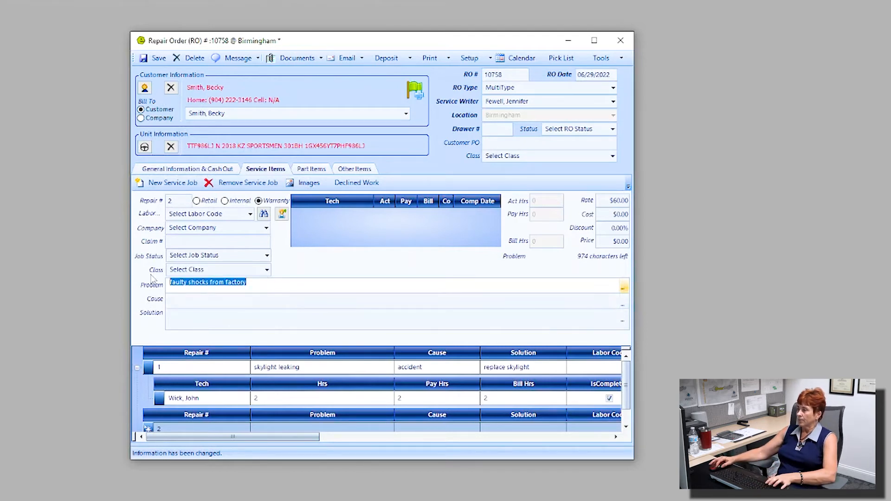
pyautogui.hotkey('ctrl', 'c')
pyautogui.click(188, 301)
pyautogui.hotkey('ctrl', 'v')
pyautogui.click(191, 314)
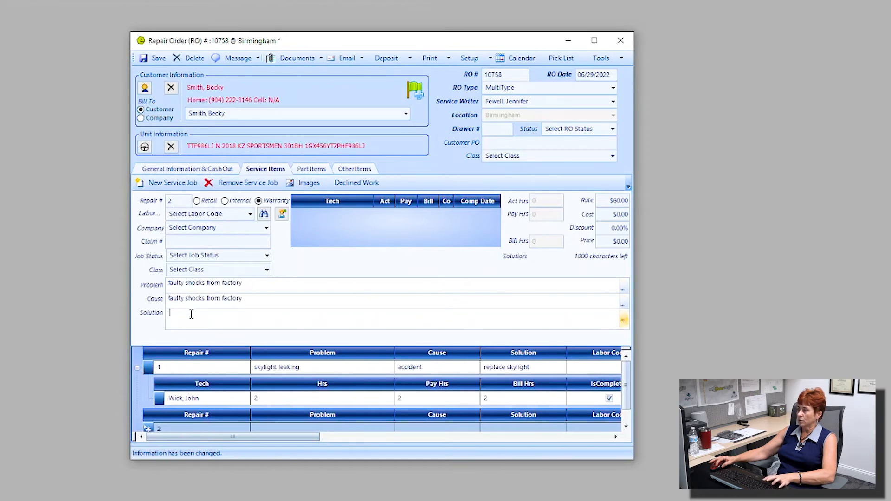
pyautogui.write('rpl')
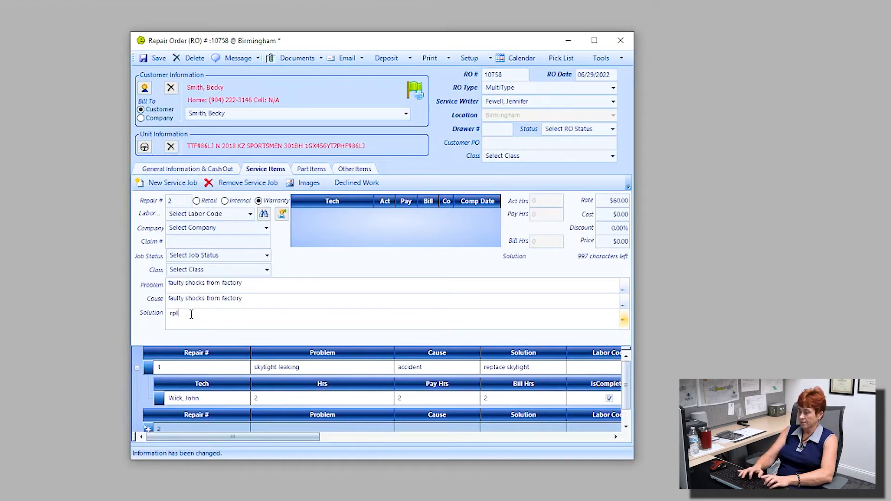
pyautogui.press('BackSpace')
pyautogui.press('BackSpace')
pyautogui.write('eplace shocks')
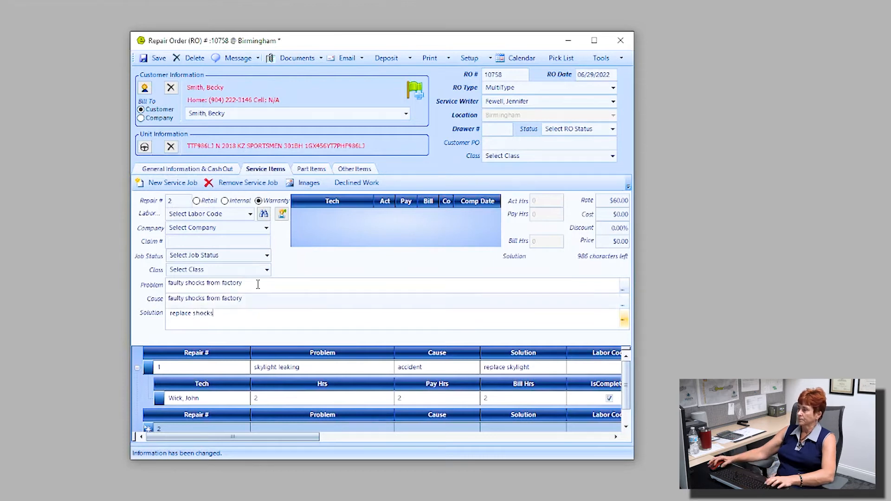
pyautogui.click(282, 215)
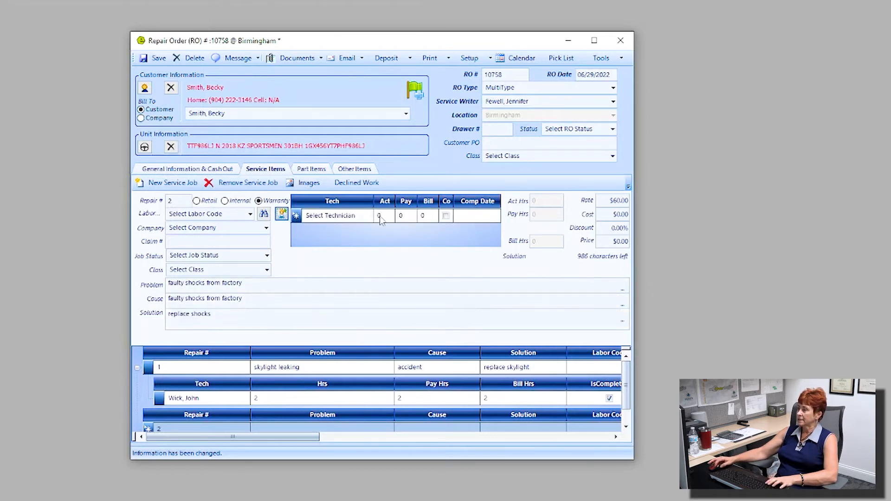
# Assign a technician to repair 2 with 2 actual hours
pyautogui.click(368, 216)
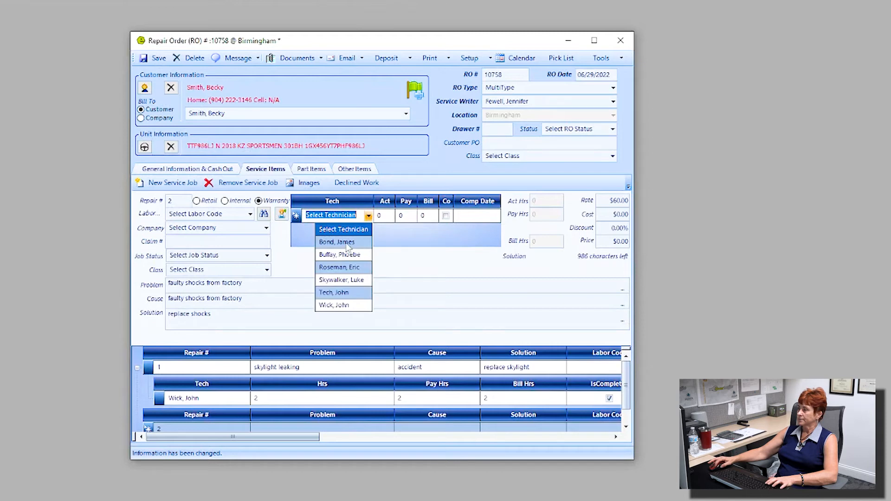
pyautogui.click(348, 242)
pyautogui.click(384, 217)
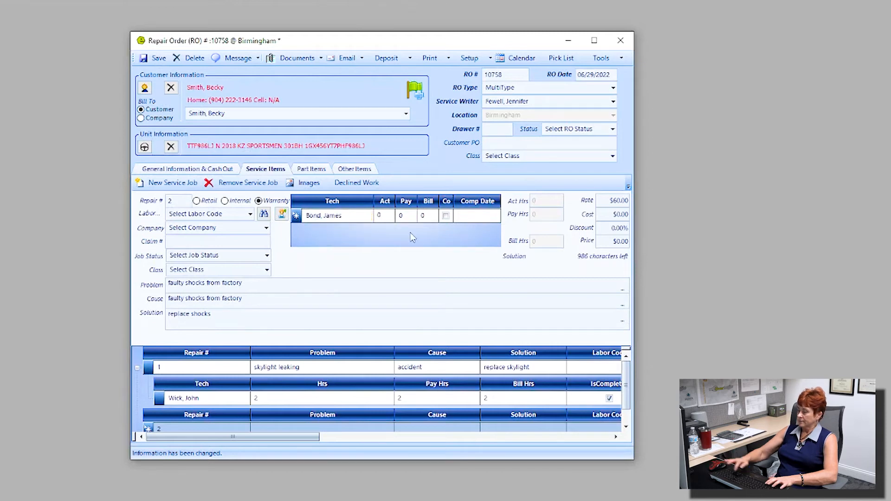
pyautogui.write('2')
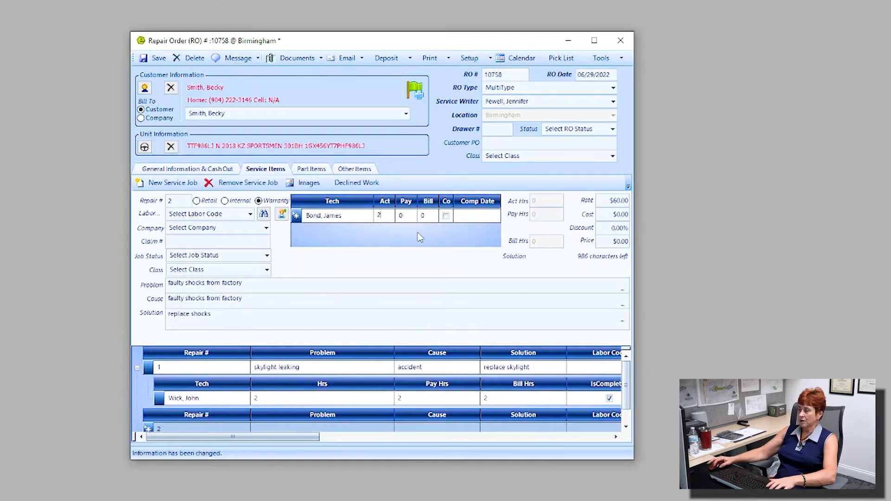
pyautogui.press('Tab')
pyautogui.press('Tab')
pyautogui.press('Tab')
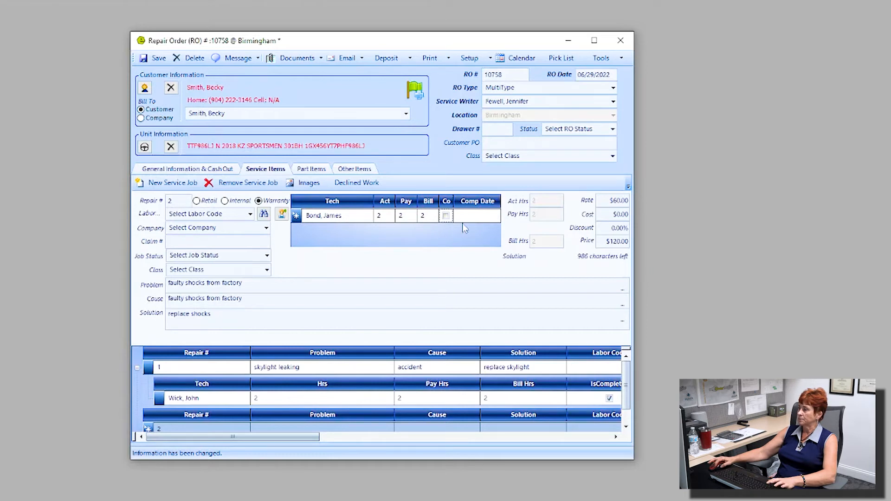
pyautogui.moveTo(455, 200); pyautogui.dragTo(478, 198)
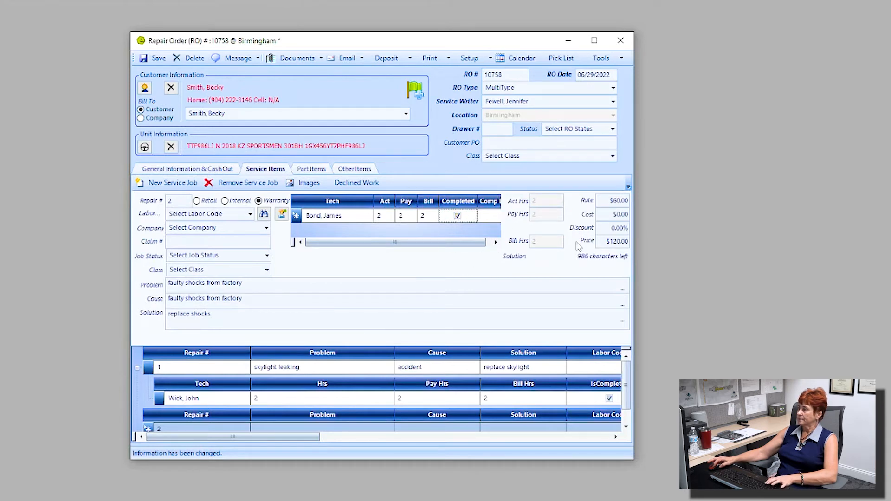
pyautogui.click(269, 202)
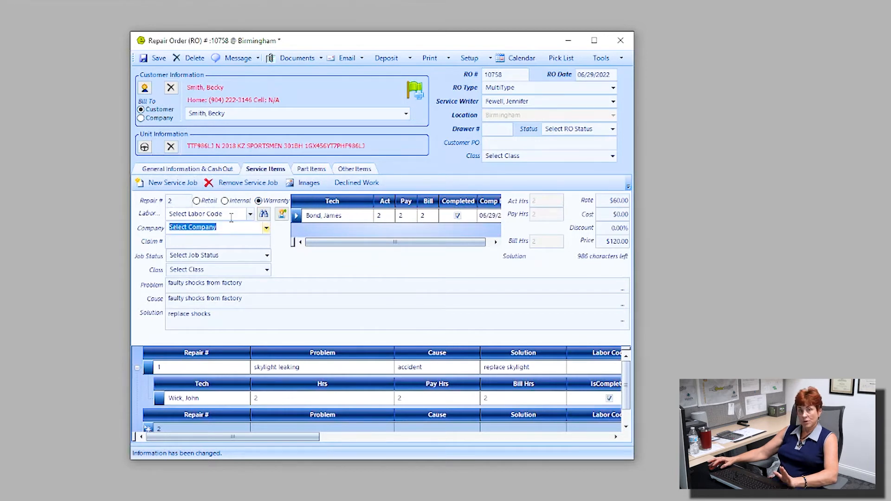
# Bill repair 2 to Shasta Warranty with the warranty claim number and save the order
pyautogui.click(266, 228)
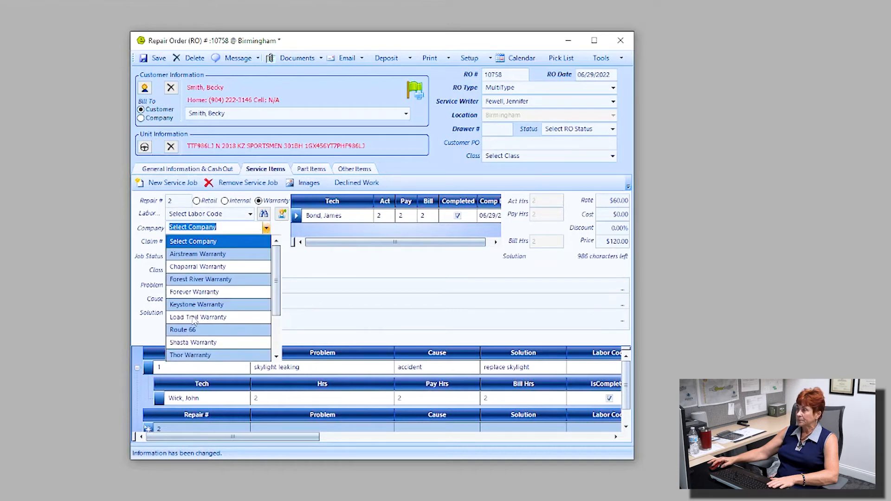
pyautogui.click(202, 342)
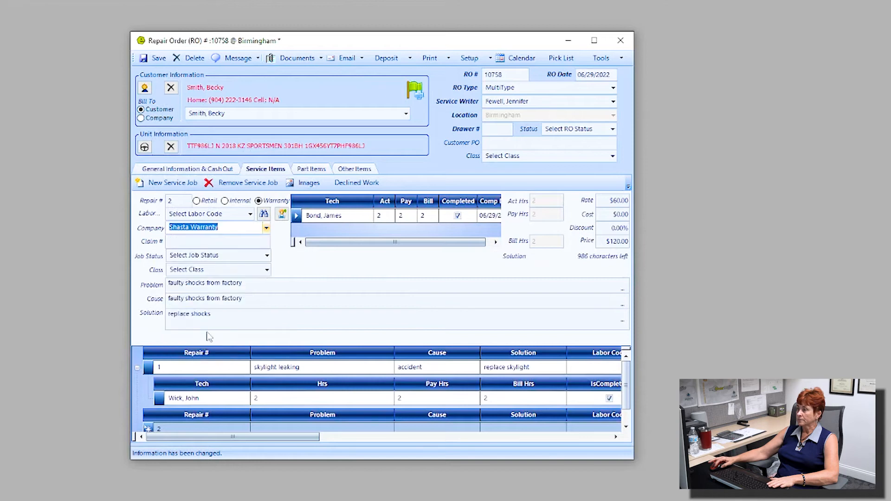
pyautogui.click(232, 242)
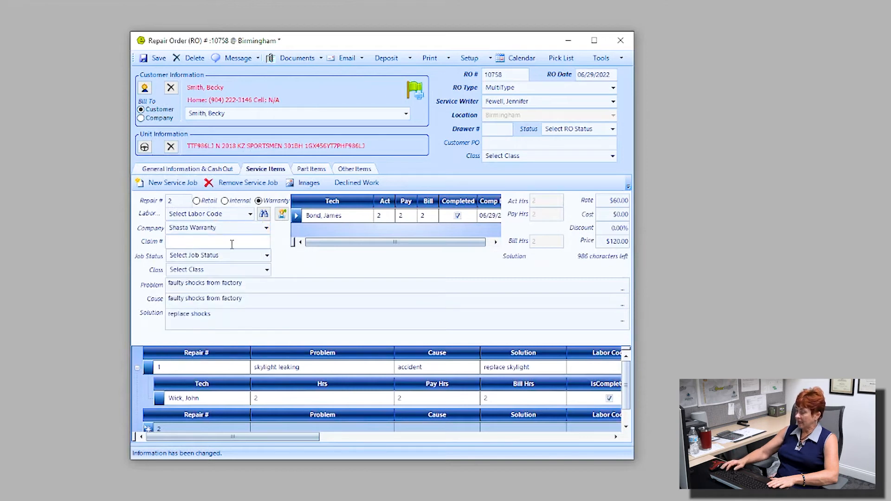
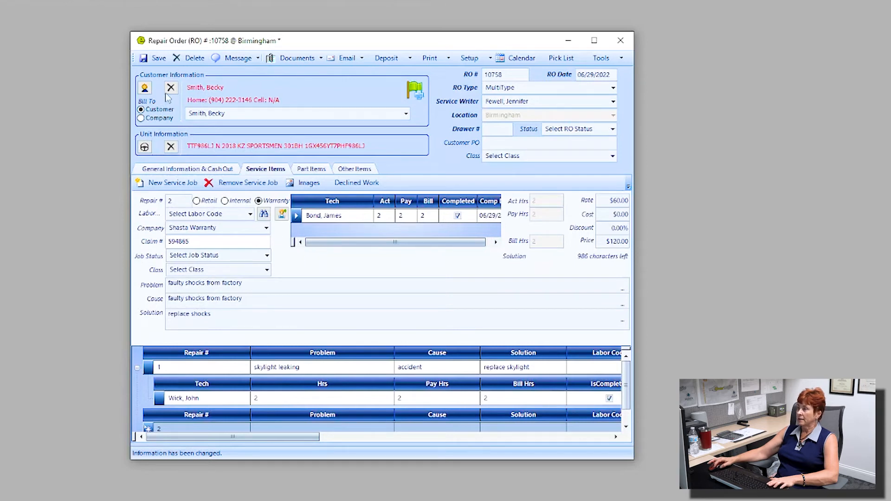
pyautogui.click(153, 58)
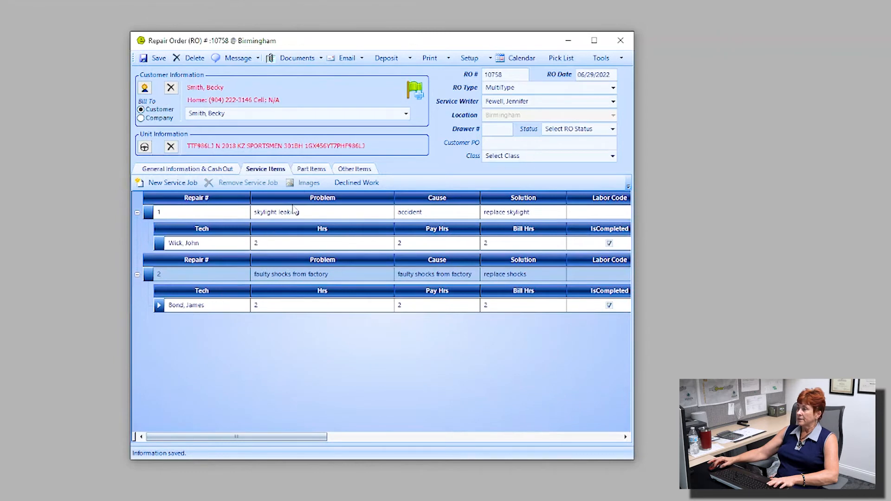
# Search the order's parts for 'shock' and start adding a part from the catalog
pyautogui.click(311, 170)
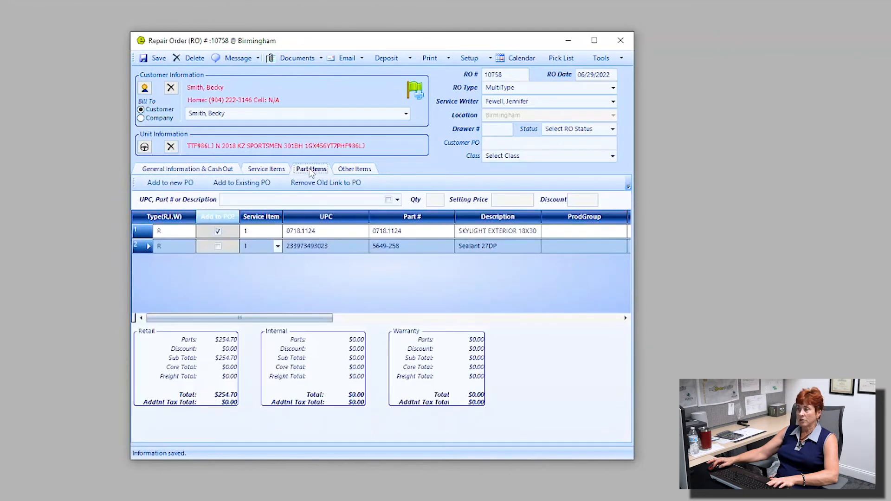
pyautogui.write('shocks')
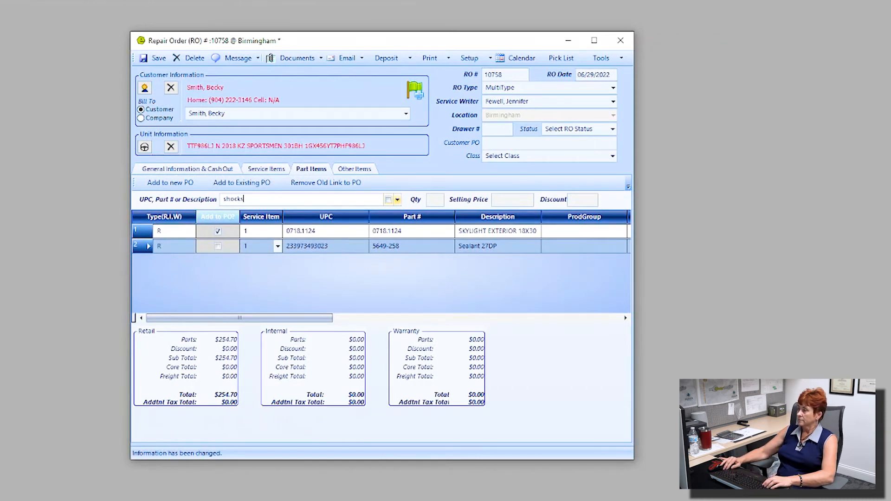
pyautogui.press('Return')
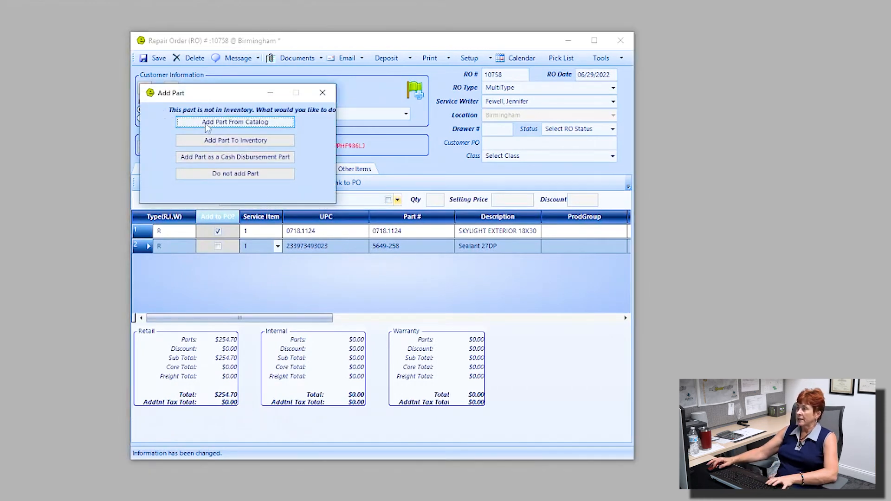
pyautogui.click(249, 123)
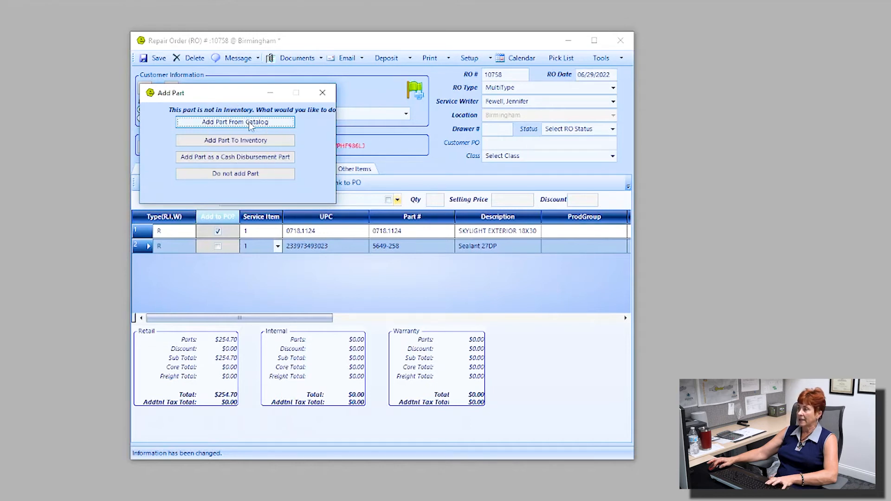
pyautogui.click(249, 123)
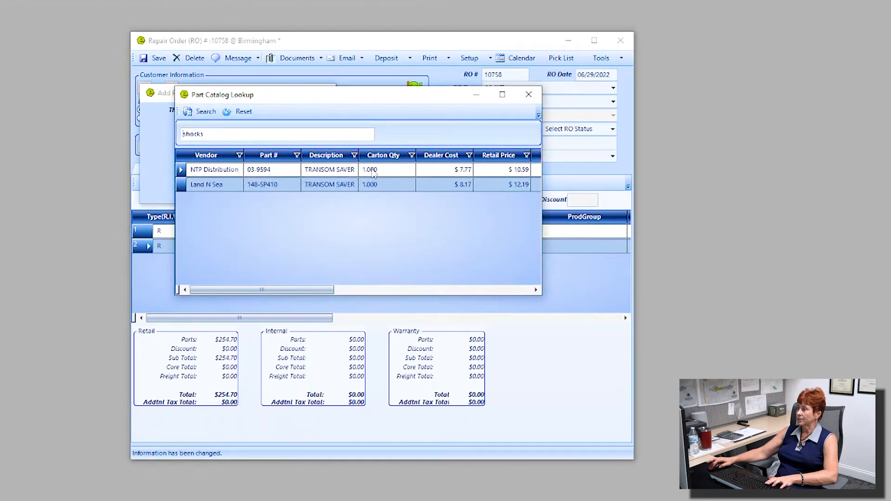
# Add NTP Distribution Transom Saver Shocks (03-9594) with bin Bulk Storage and category Brakes & Suspension
pyautogui.doubleClick(373, 172)
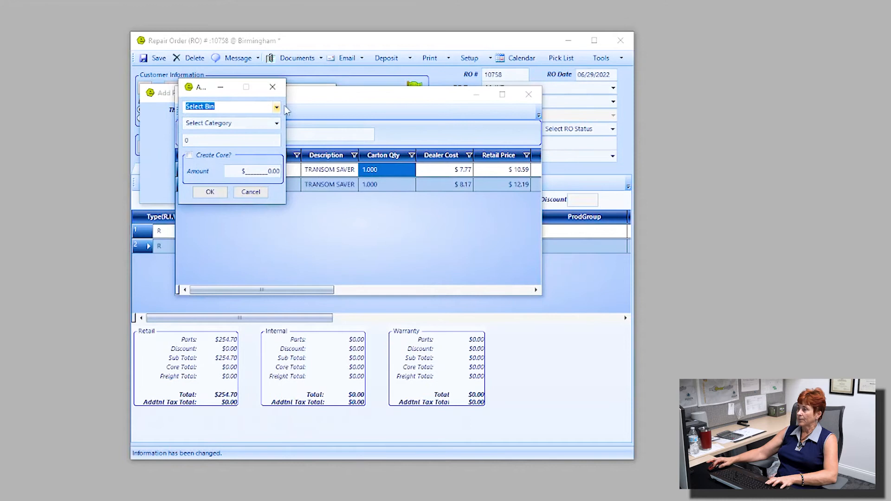
pyautogui.click(277, 108)
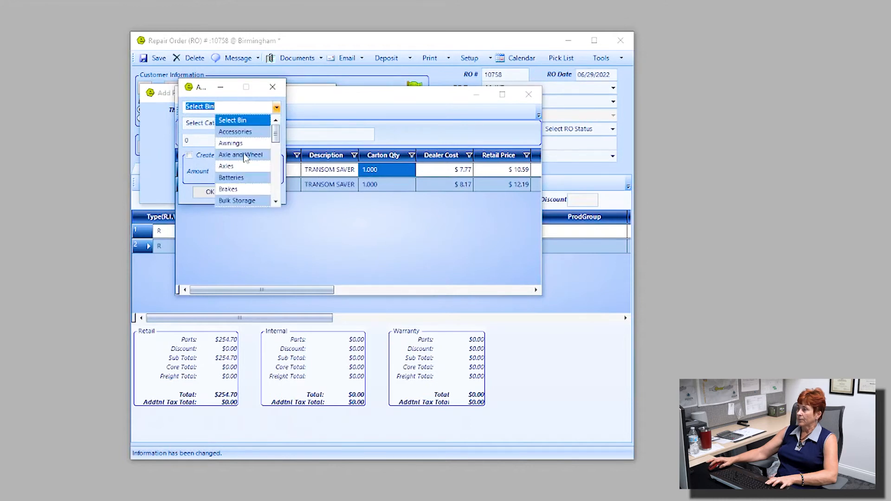
pyautogui.scroll(-2, 245, 157)
pyautogui.click(252, 133)
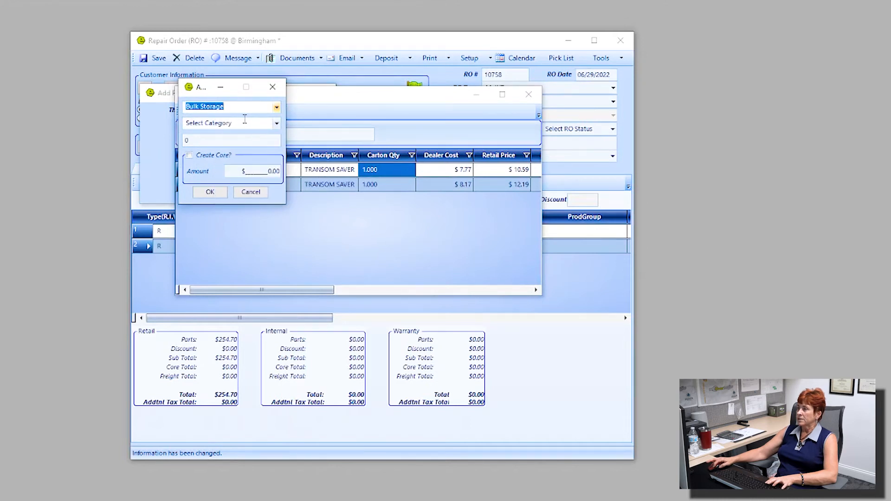
pyautogui.click(277, 124)
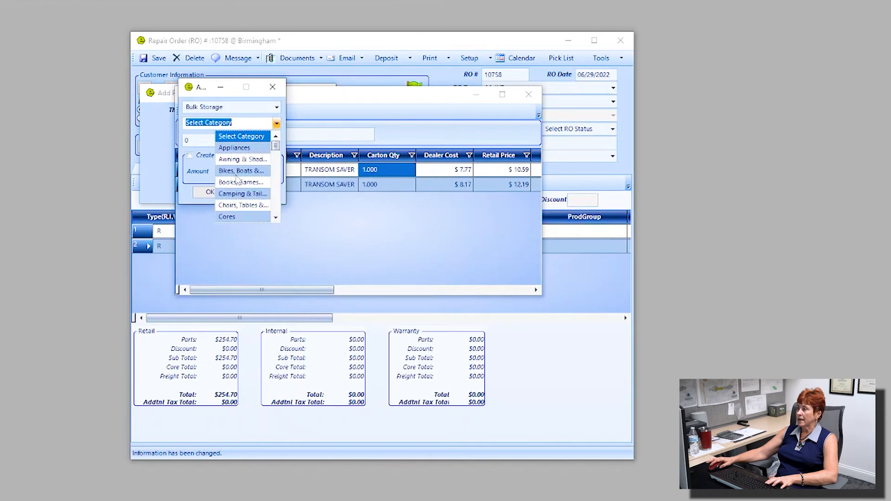
pyautogui.scroll(-1, 249, 174)
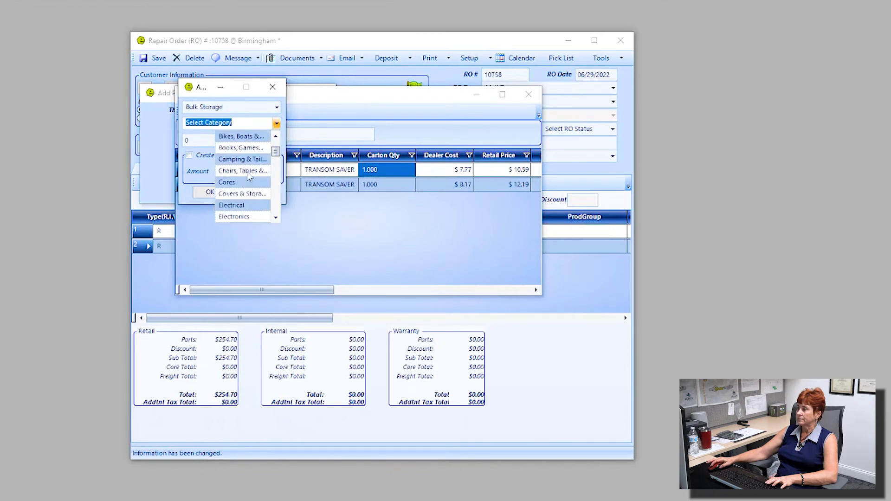
pyautogui.scroll(-5, 247, 181)
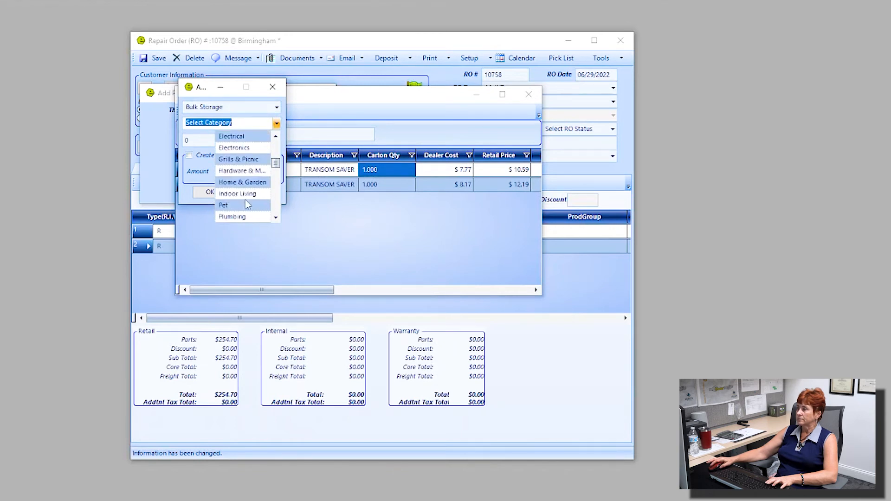
pyautogui.scroll(-1, 250, 203)
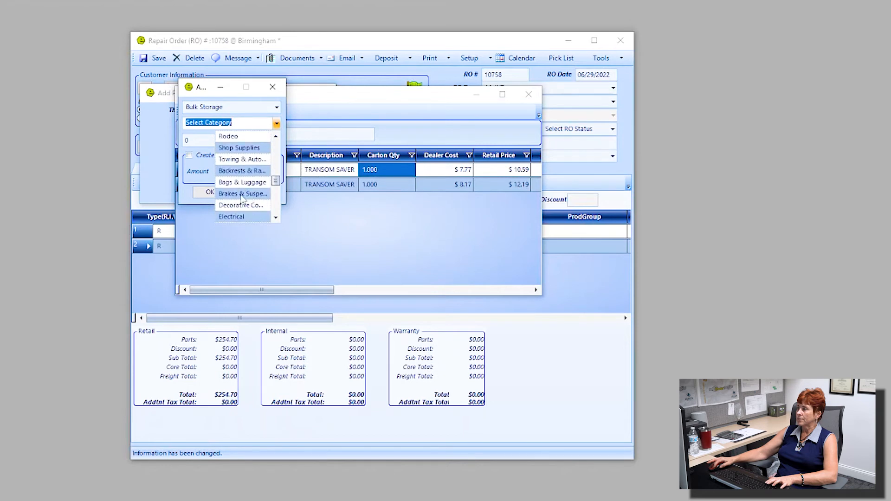
pyautogui.click(246, 194)
pyautogui.click(210, 193)
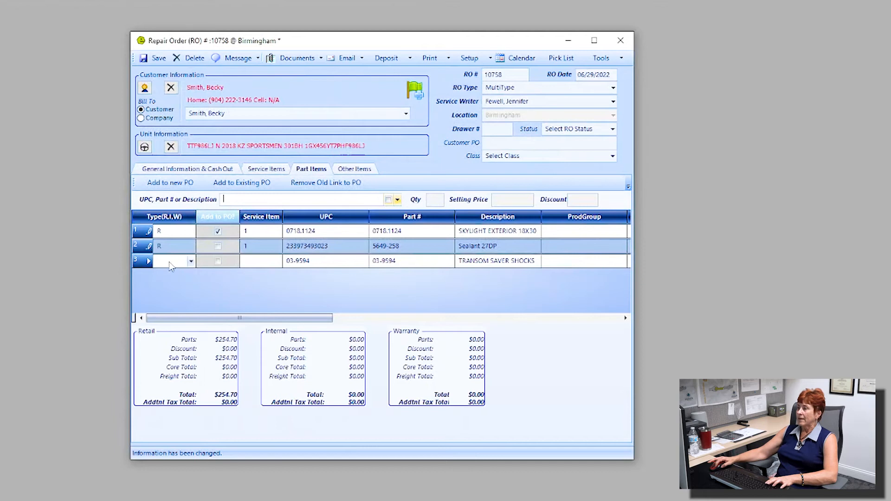
# Bill the Transom Saver Shocks as warranty on repair job 2, making warranty parts $10.59
pyautogui.click(190, 263)
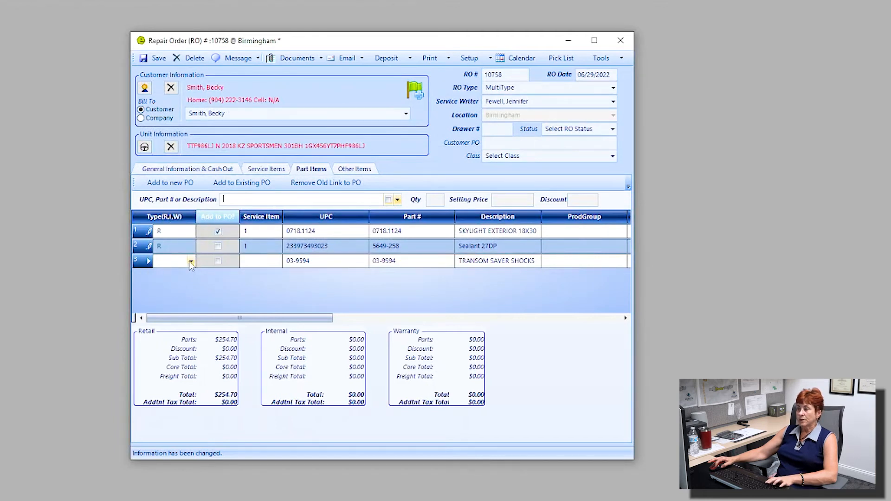
pyautogui.click(191, 262)
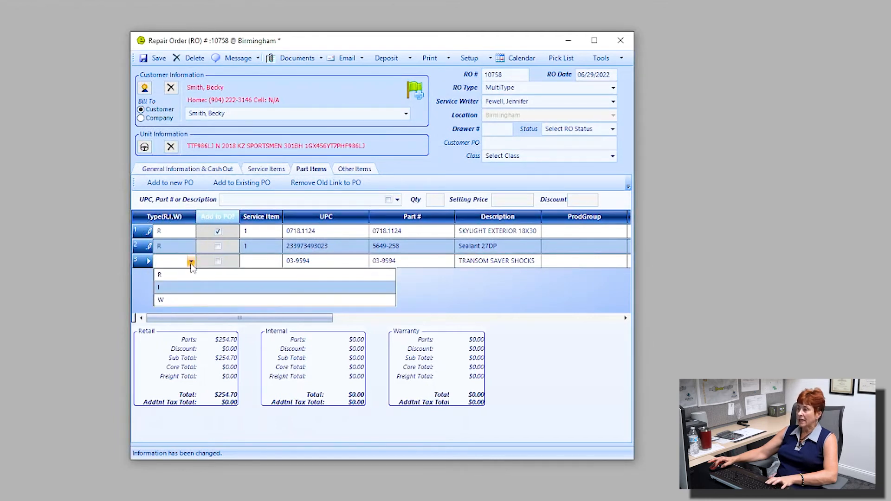
pyautogui.click(161, 302)
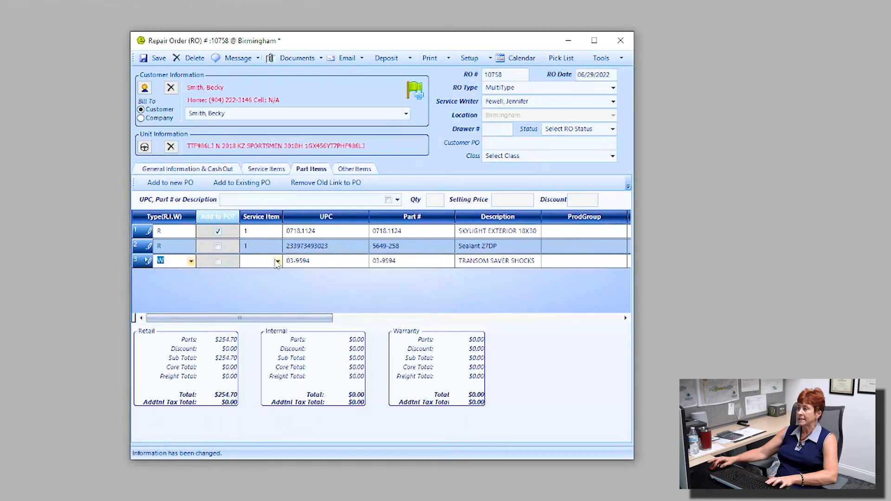
pyautogui.click(277, 263)
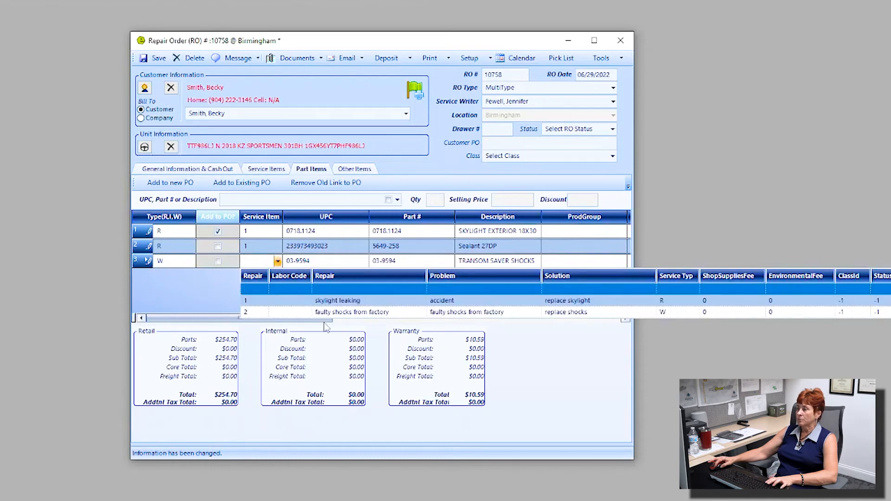
pyautogui.click(253, 314)
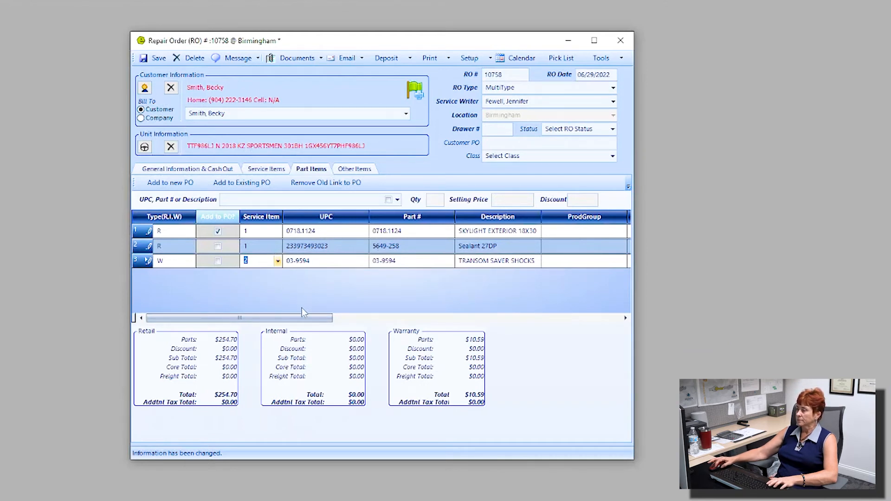
pyautogui.moveTo(304, 320); pyautogui.dragTo(609, 358)
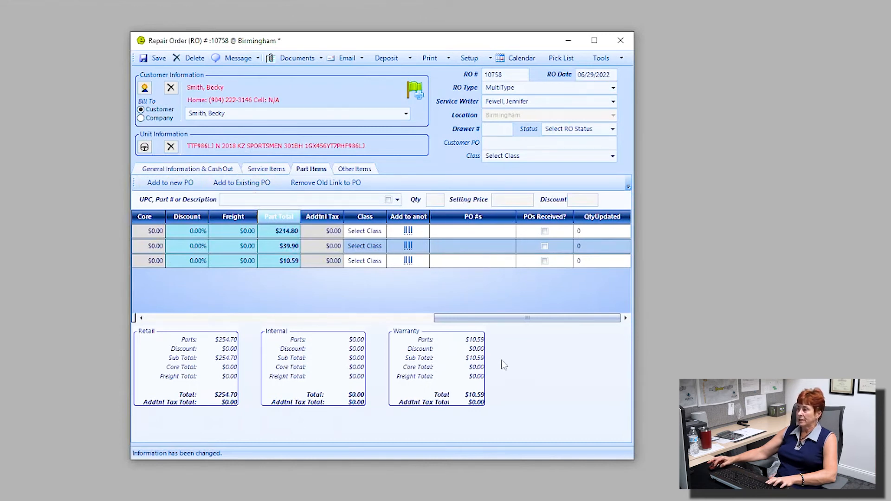
# Flag the Transom Saver Shocks for a purchase order and widen the Add to another job column
pyautogui.moveTo(464, 318); pyautogui.dragTo(176, 323)
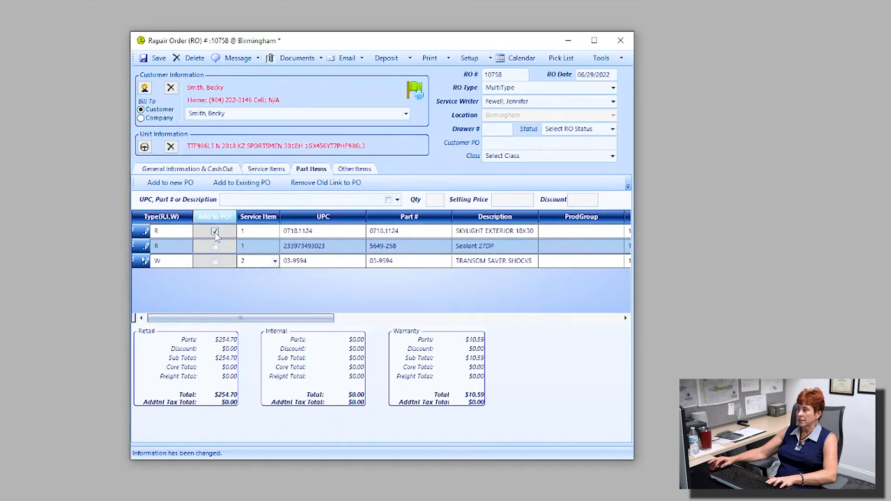
pyautogui.click(215, 261)
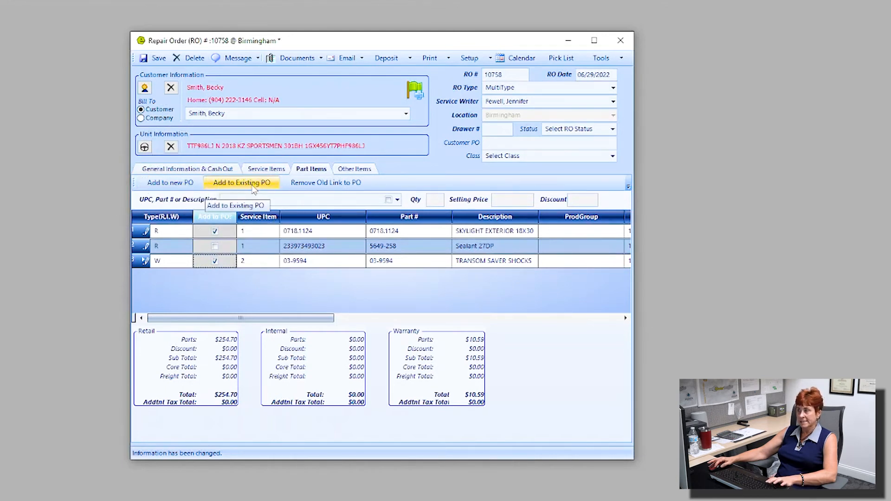
pyautogui.moveTo(284, 318); pyautogui.dragTo(573, 333)
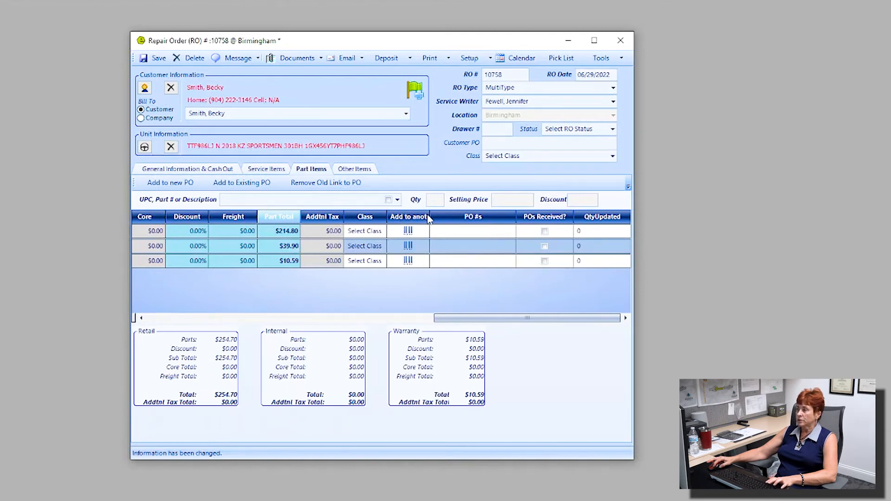
pyautogui.moveTo(430, 220); pyautogui.dragTo(454, 231)
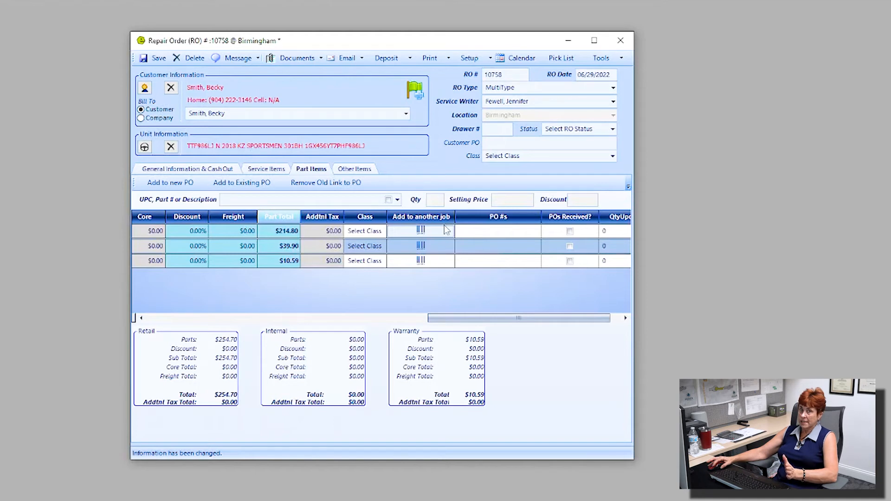
pyautogui.moveTo(448, 318); pyautogui.dragTo(183, 319)
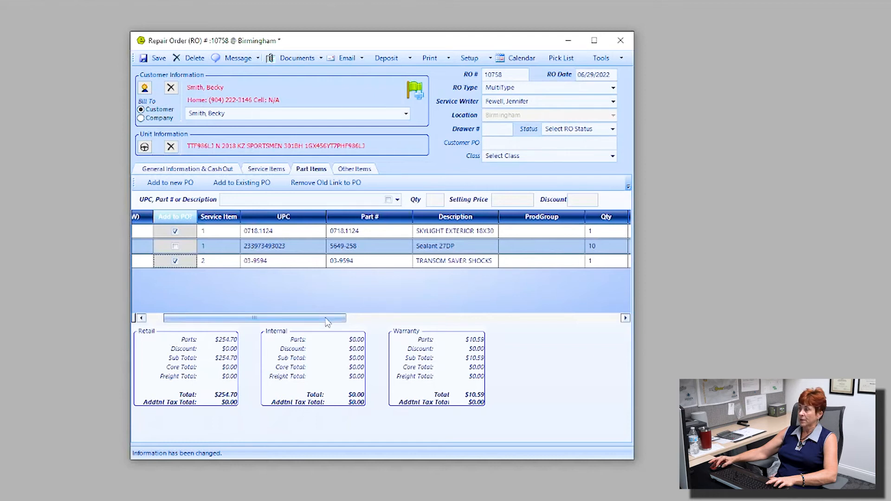
pyautogui.moveTo(327, 321); pyautogui.dragTo(576, 347)
# Copy the Sealant 27DP line onto another job as a fourth parts line
pyautogui.click(457, 246)
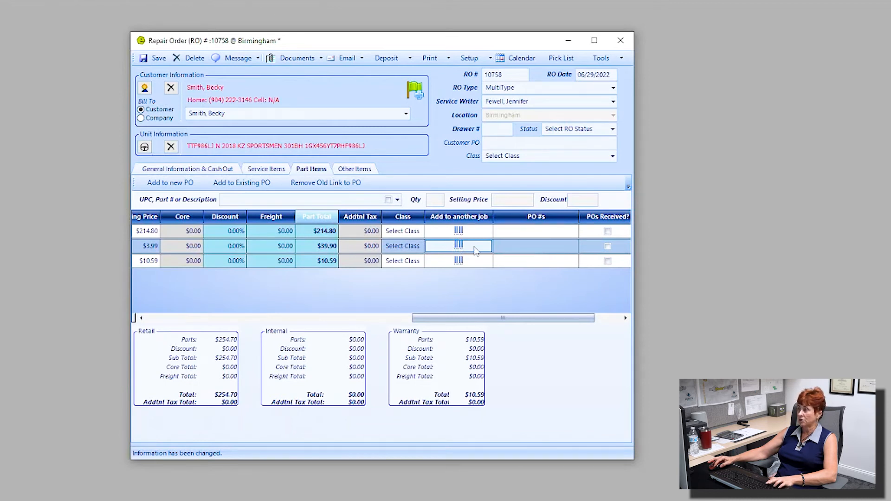
pyautogui.click(465, 250)
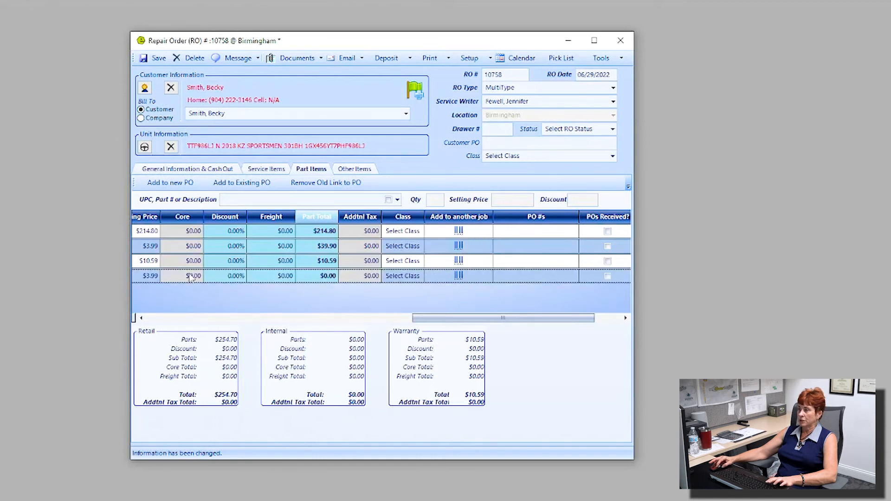
pyautogui.moveTo(441, 318); pyautogui.dragTo(173, 307)
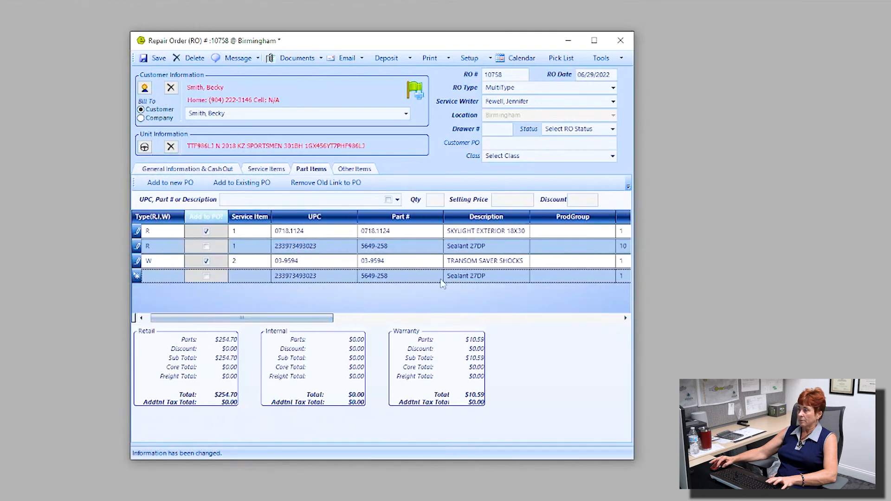
# Bill the fourth line as warranty on repair 2, faulty shocks
pyautogui.click(181, 276)
pyautogui.click(168, 317)
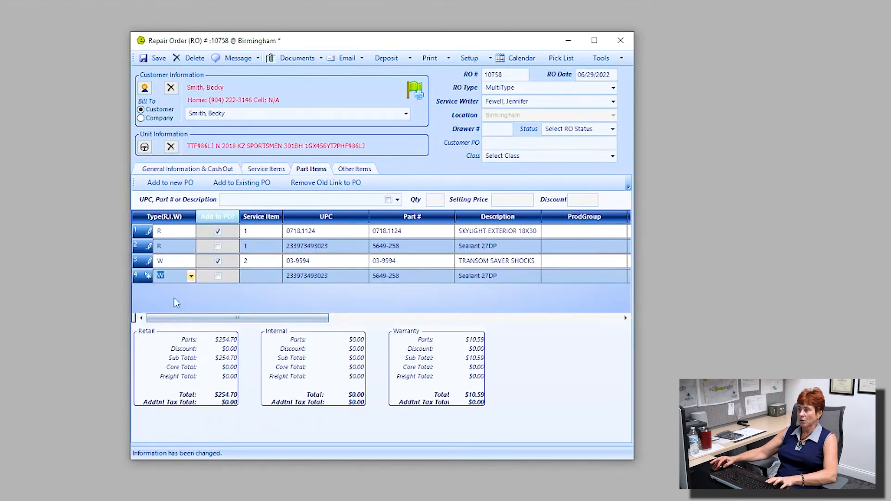
pyautogui.click(277, 277)
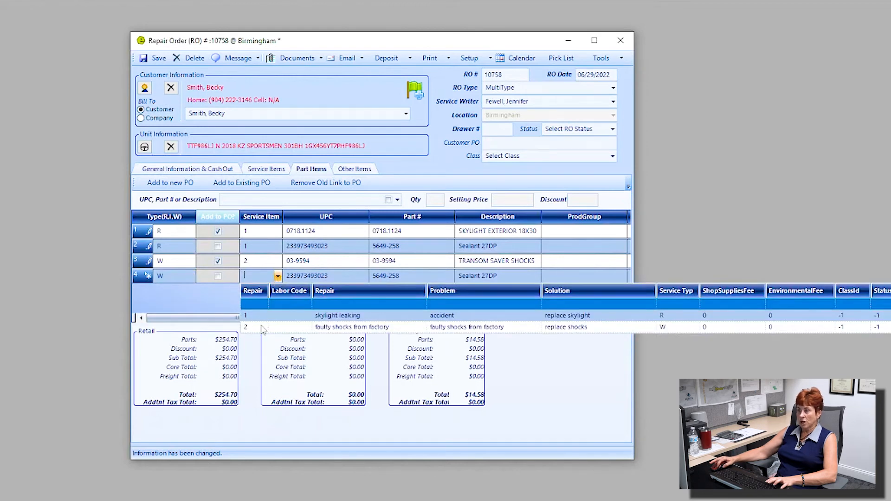
pyautogui.click(262, 327)
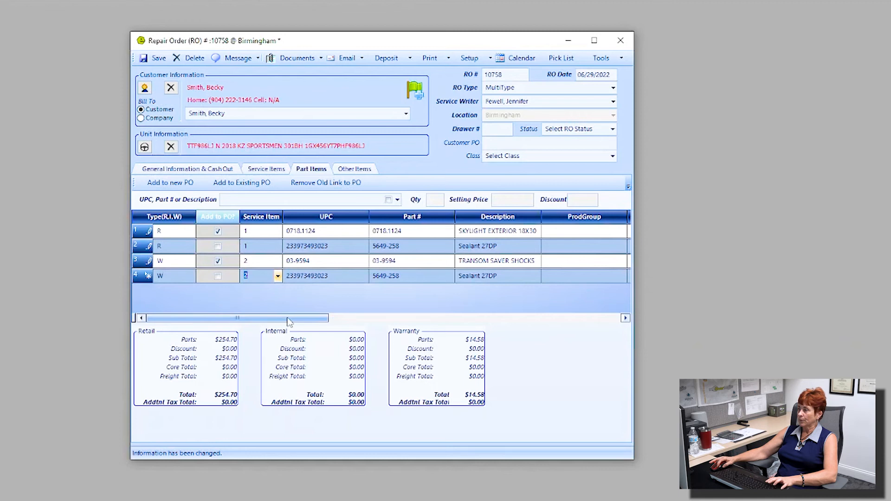
pyautogui.moveTo(289, 318); pyautogui.dragTo(436, 343)
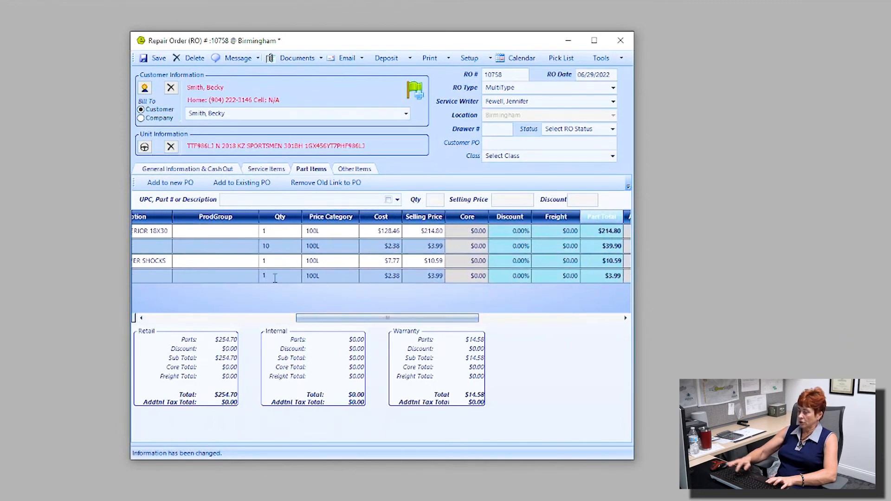
# Set the warranty sealant quantity to 4, totalling $15.96 and raising warranty parts to $26.55
pyautogui.press('BackSpace')
pyautogui.write('4')
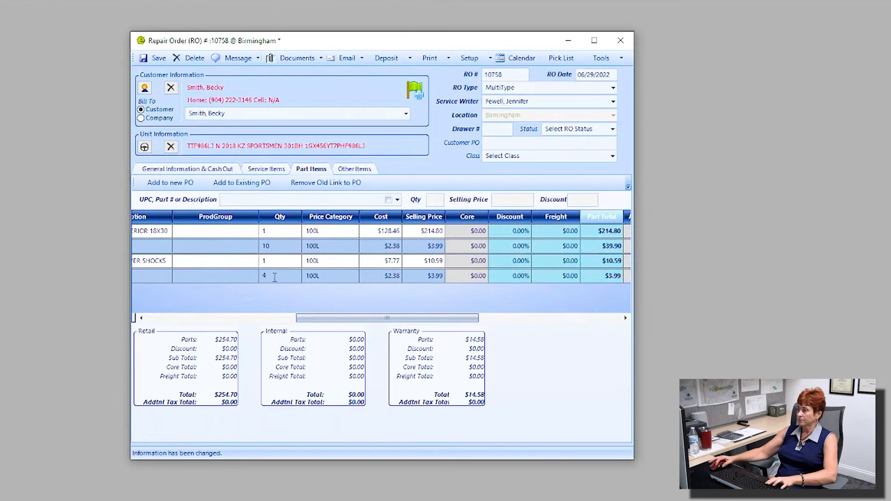
pyautogui.moveTo(337, 317); pyautogui.dragTo(533, 338)
pyautogui.click(394, 246)
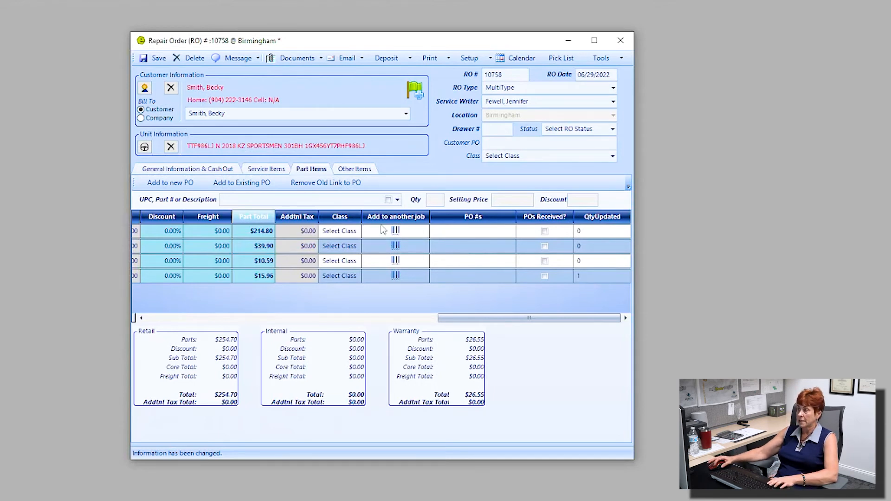
pyautogui.click(396, 233)
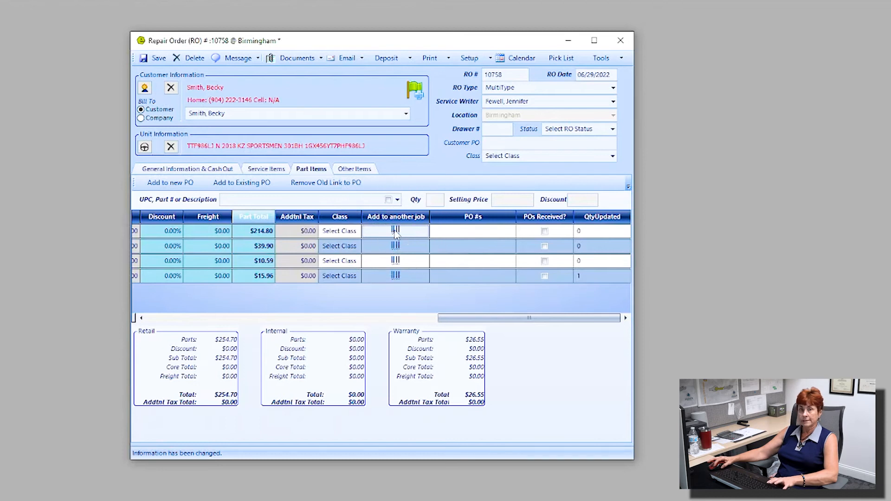
pyautogui.moveTo(450, 319); pyautogui.dragTo(157, 318)
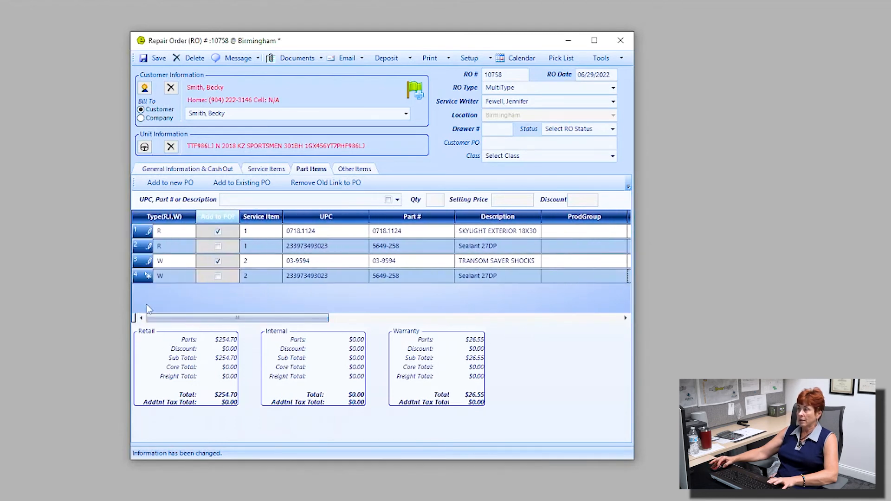
# Confirm row 4 stays on repair 2, then show the Shop Supplies and Environmental charges
pyautogui.click(267, 276)
pyautogui.click(277, 276)
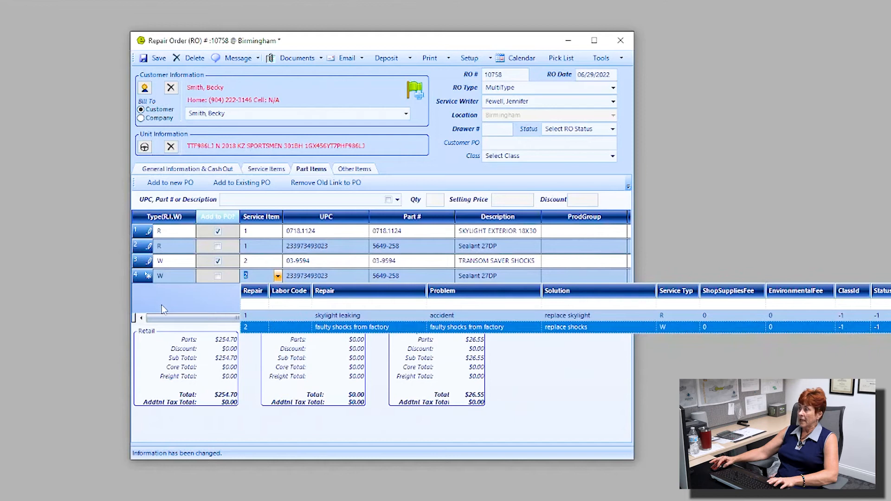
pyautogui.click(170, 277)
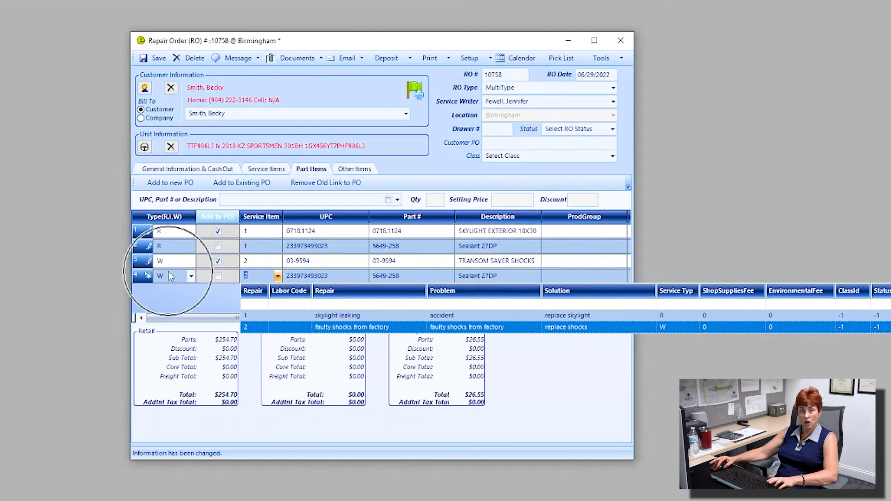
pyautogui.click(168, 305)
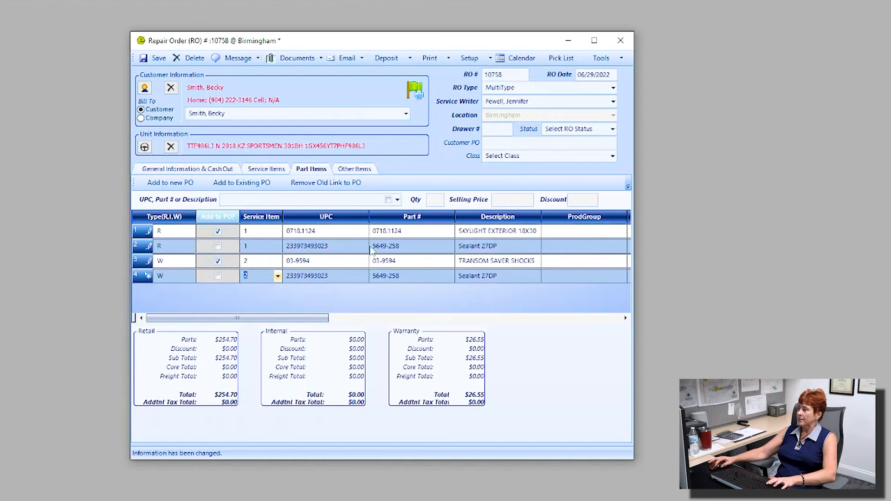
pyautogui.click(356, 169)
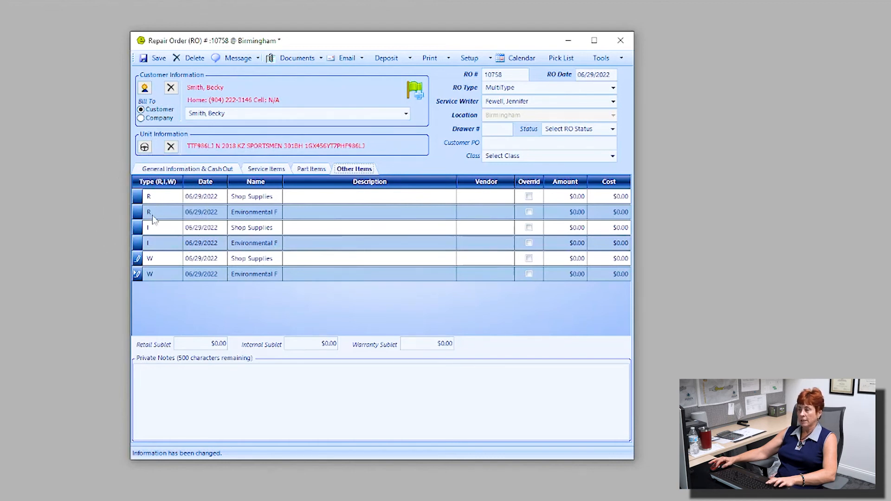
pyautogui.click(166, 272)
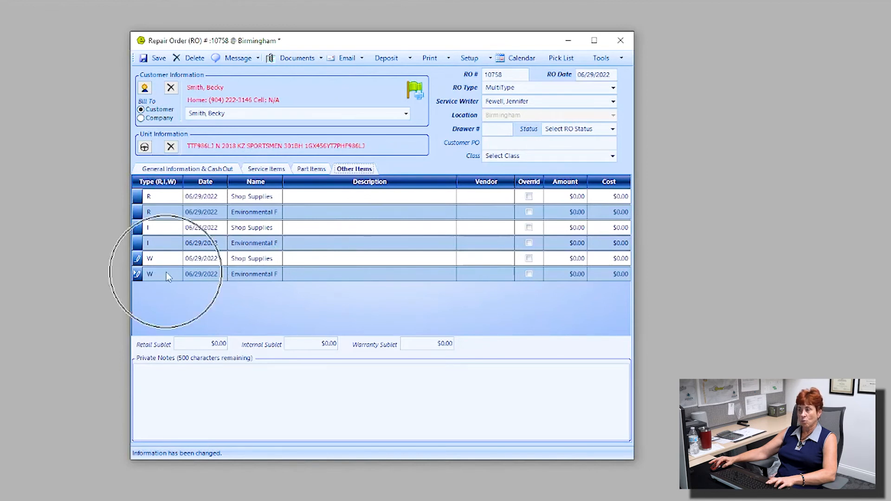
pyautogui.click(575, 199)
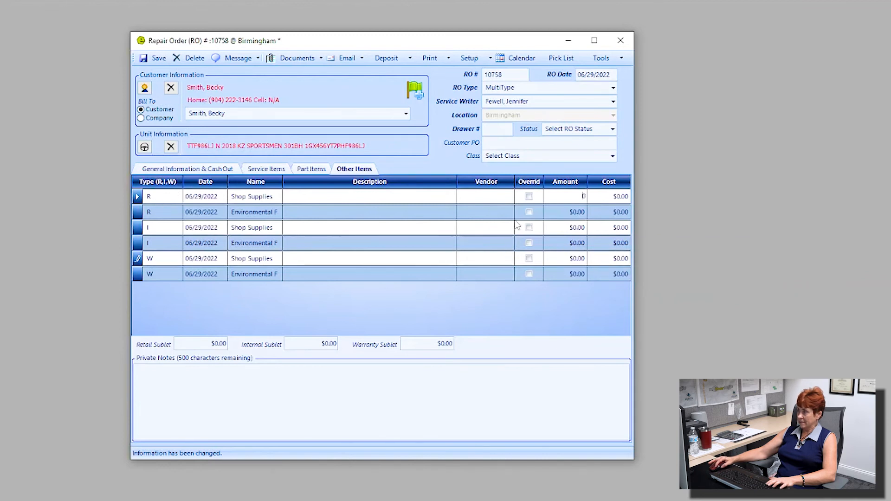
pyautogui.write('3.')
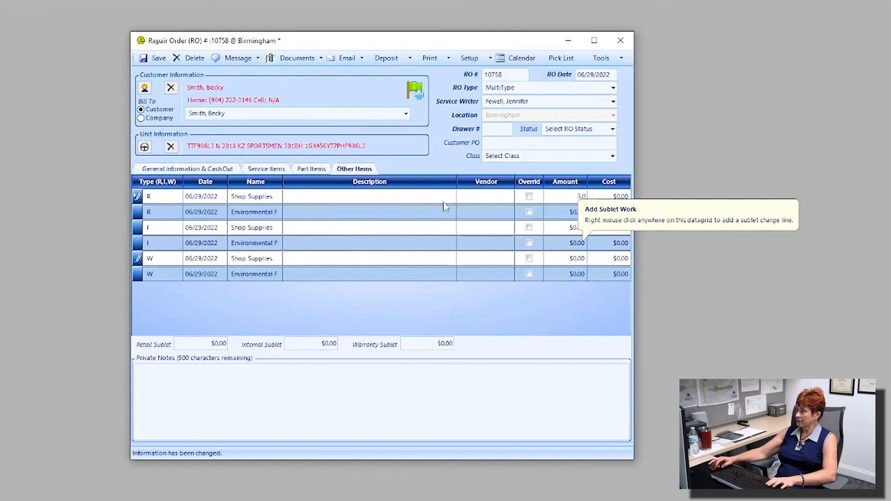
pyautogui.click(428, 195)
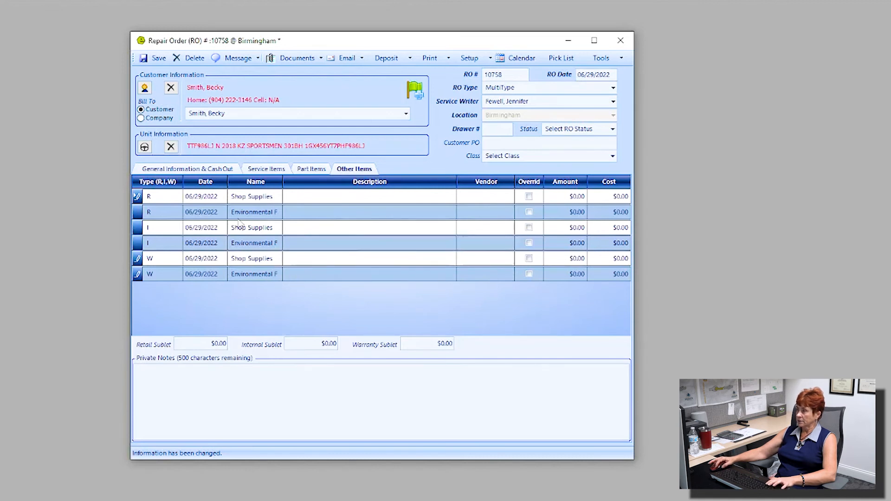
# Save the repair order and add a $146.55 Warranty payment, leaving a $0.00 warranty balance
pyautogui.click(216, 170)
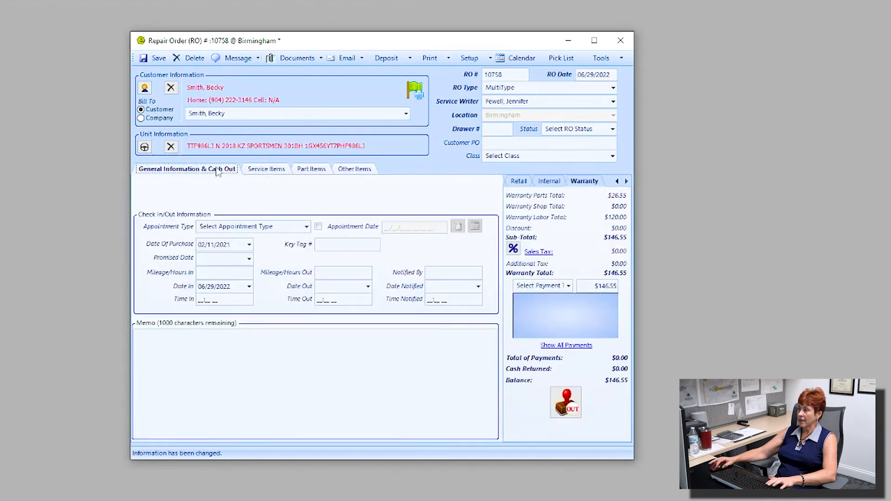
pyautogui.click(160, 57)
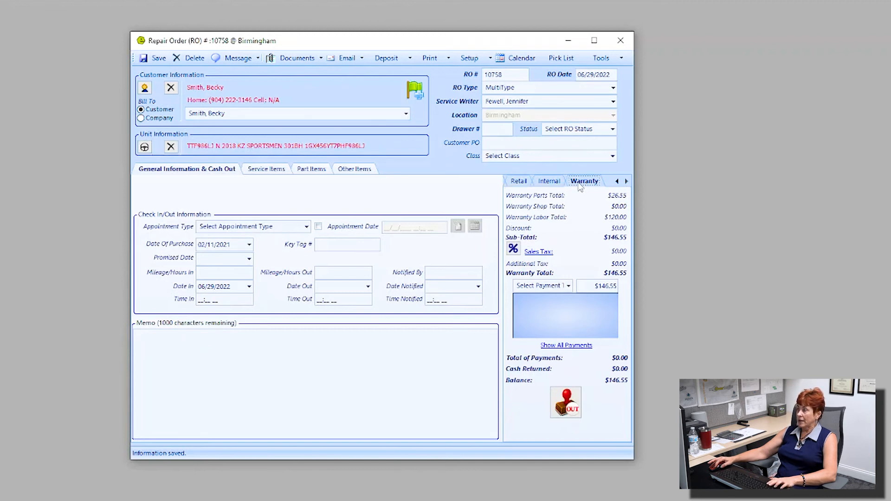
pyautogui.click(568, 287)
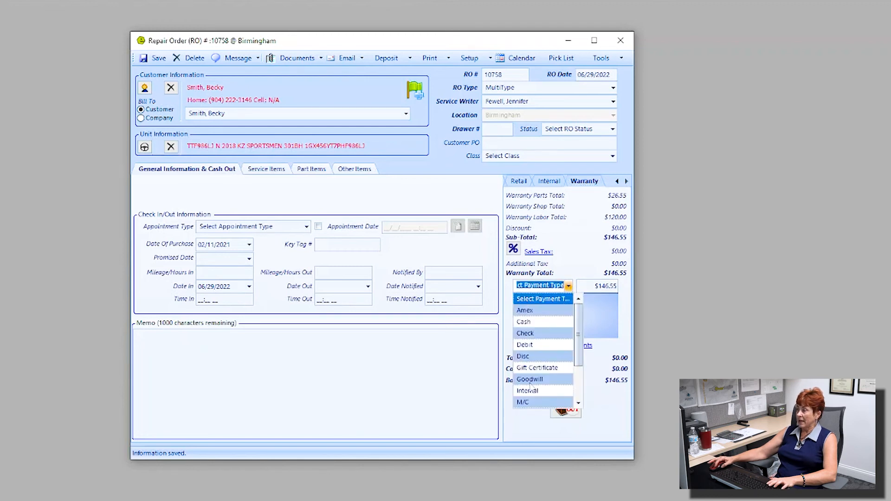
pyautogui.scroll(-1, 534, 393)
pyautogui.click(538, 403)
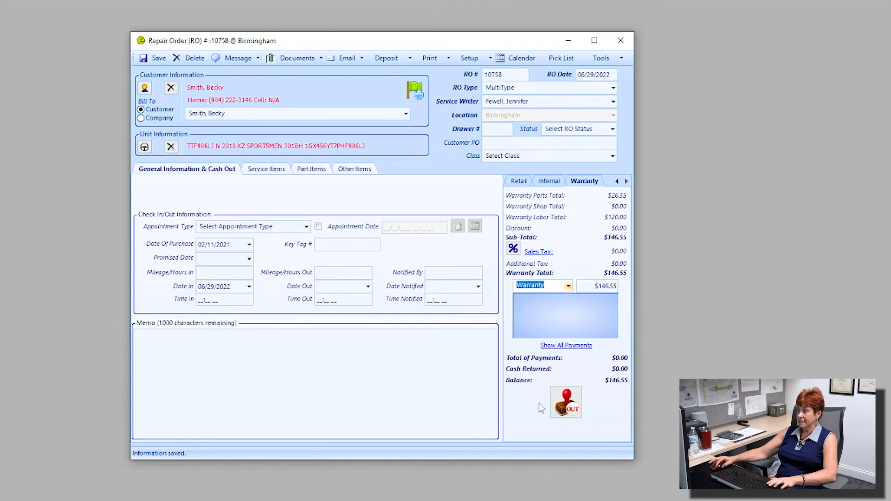
pyautogui.click(597, 288)
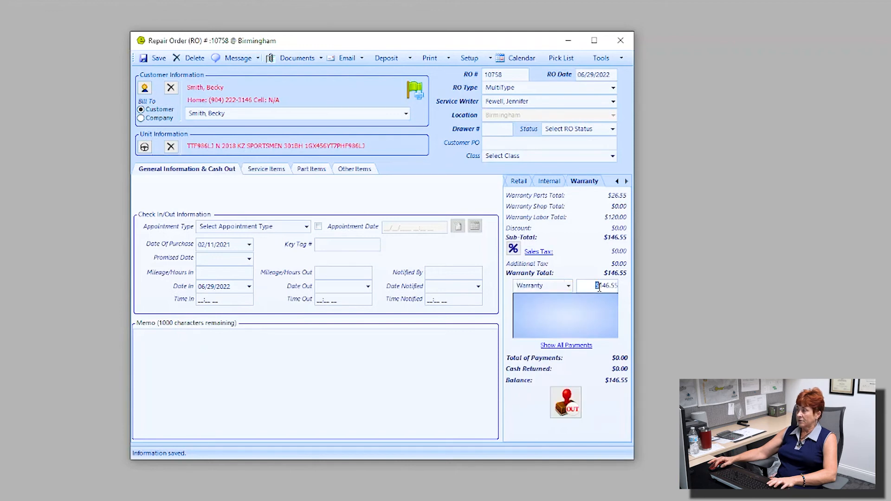
pyautogui.click(556, 314)
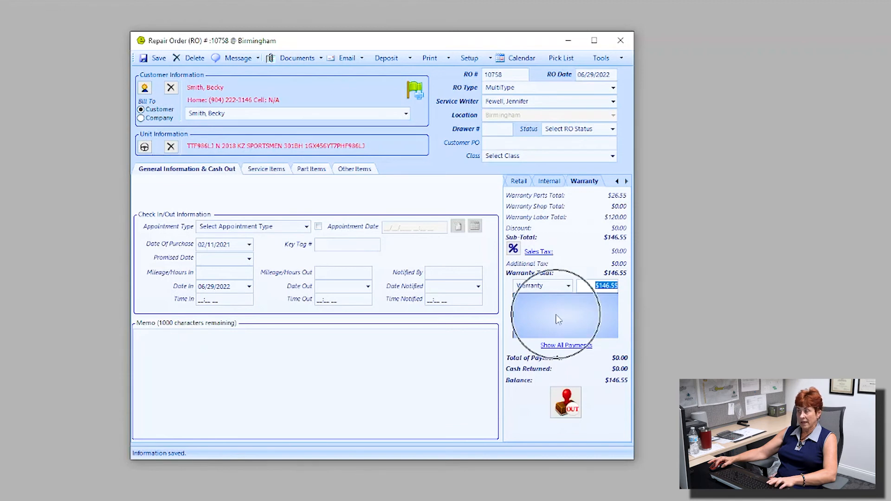
pyautogui.press('Return')
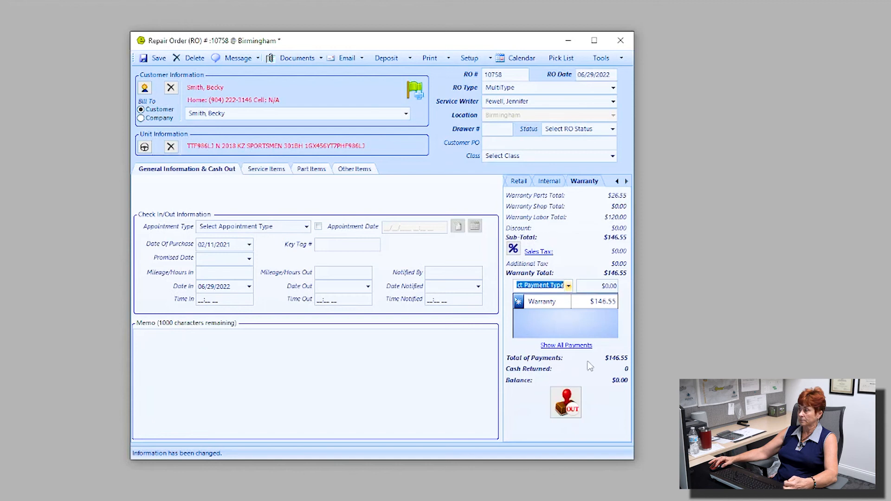
# Close the warranty section on 6/29/2022 and dismiss the vendor and repair order copy previews
pyautogui.click(570, 408)
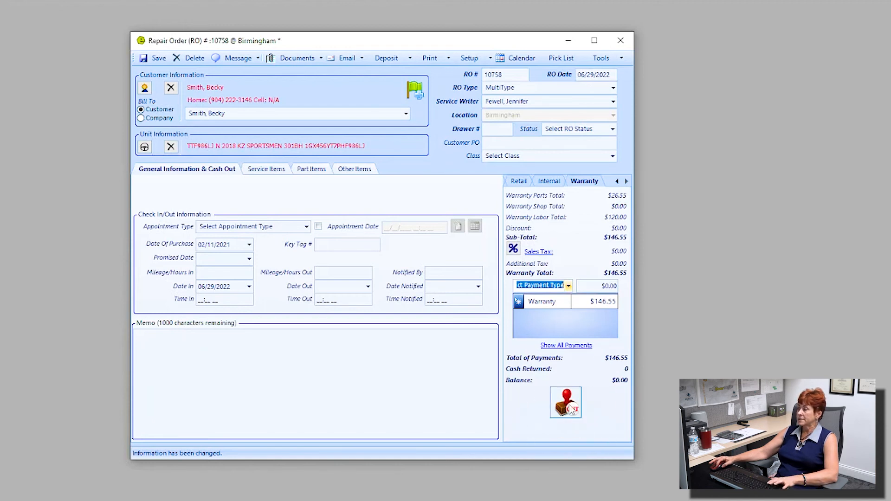
pyautogui.click(572, 408)
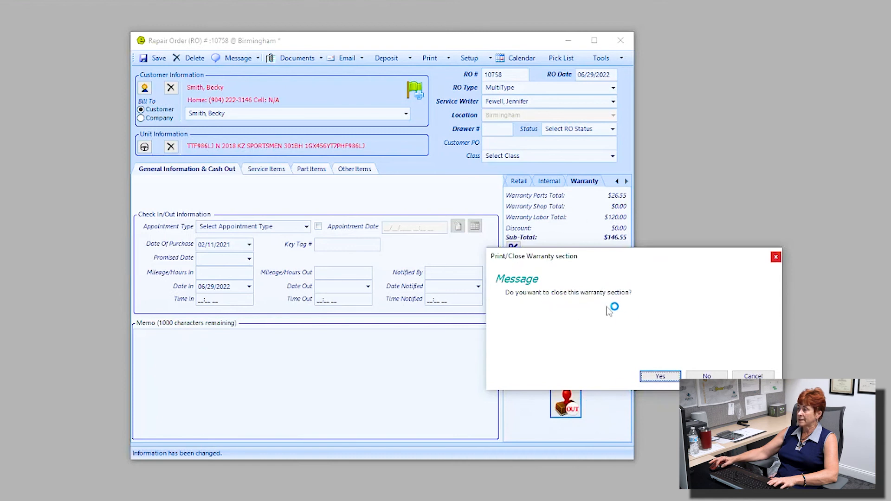
pyautogui.click(674, 377)
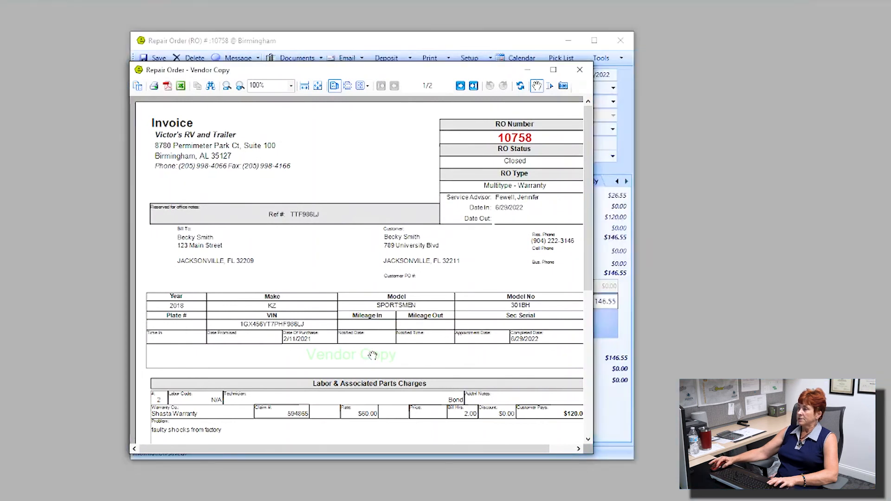
pyautogui.click(580, 71)
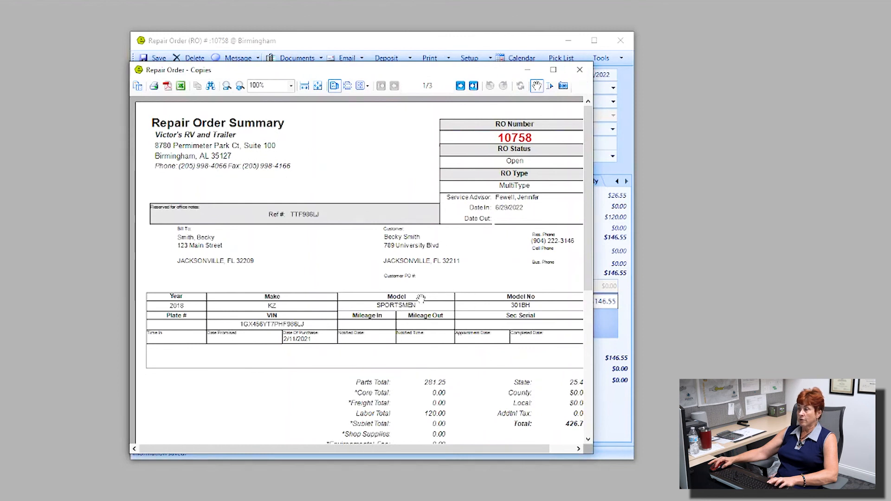
pyautogui.click(580, 70)
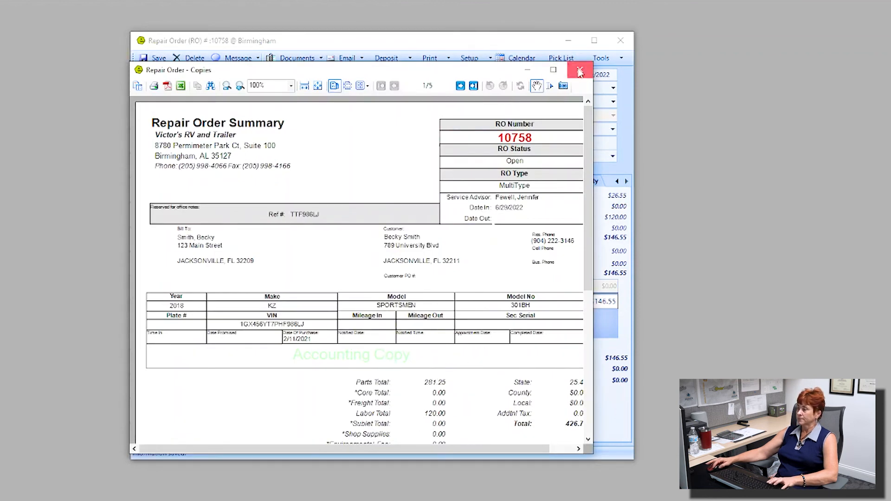
pyautogui.click(580, 72)
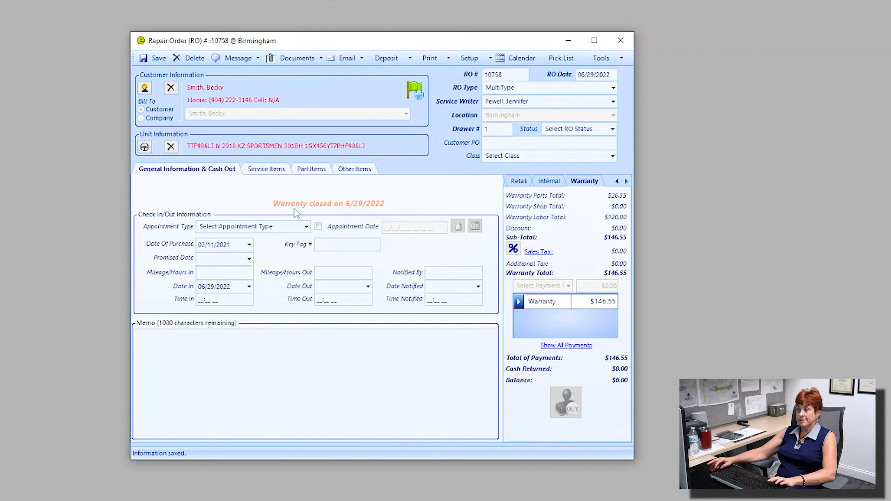
# In the Retail totals, add a $280.18 Check payment, bringing the retail balance to $0.00
pyautogui.click(339, 212)
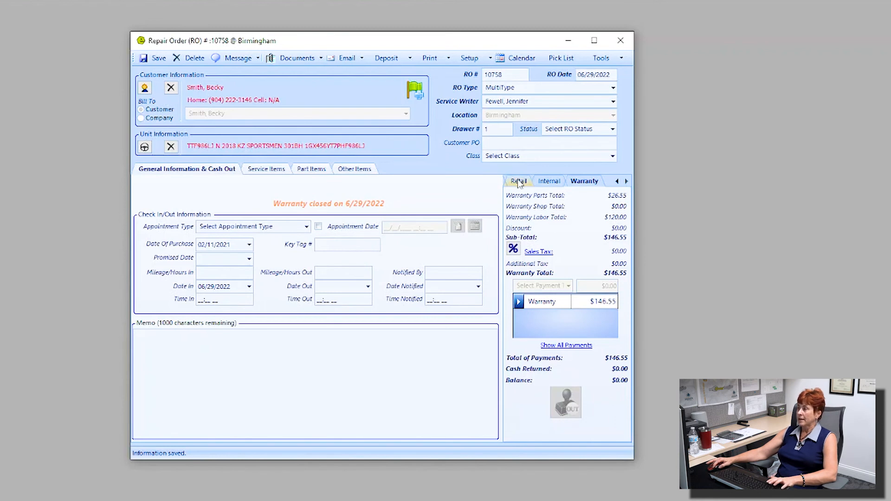
pyautogui.click(549, 183)
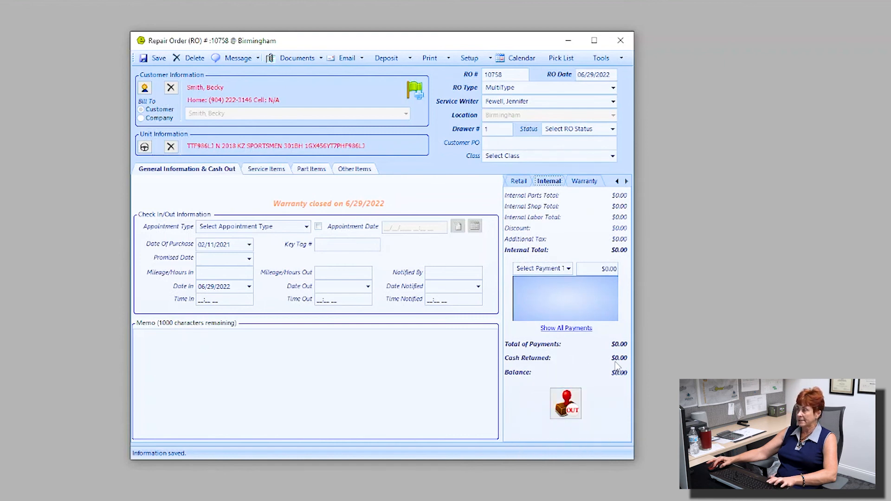
pyautogui.click(515, 182)
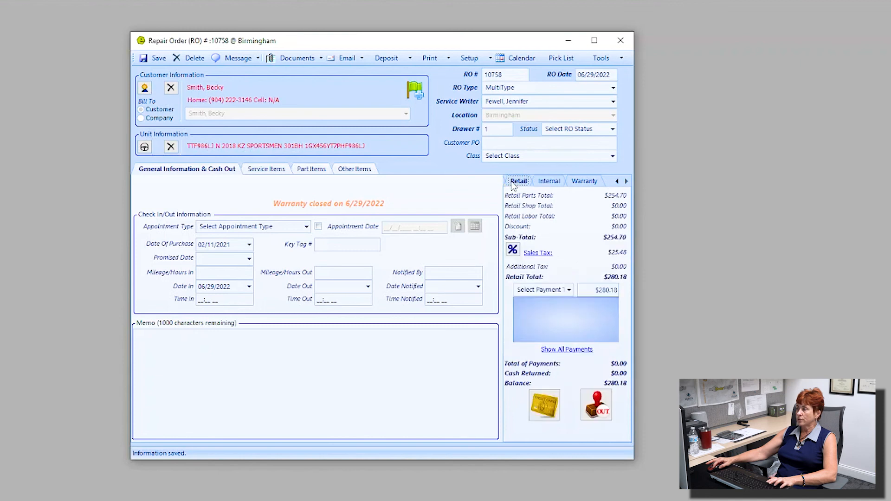
pyautogui.scroll(-1, 575, 292)
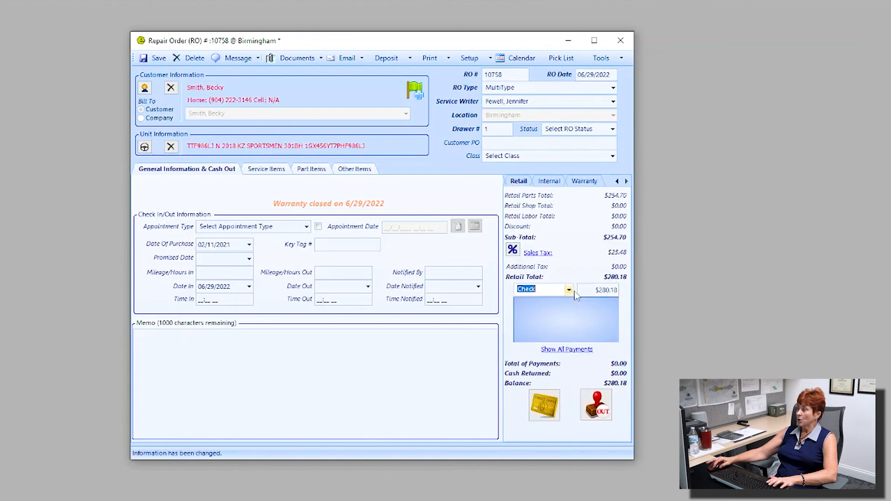
pyautogui.click(569, 290)
pyautogui.click(533, 337)
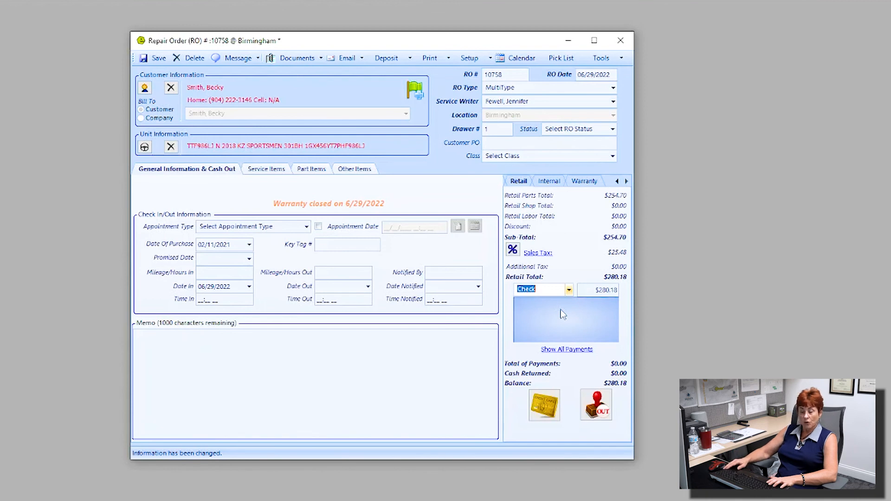
pyautogui.press('Return')
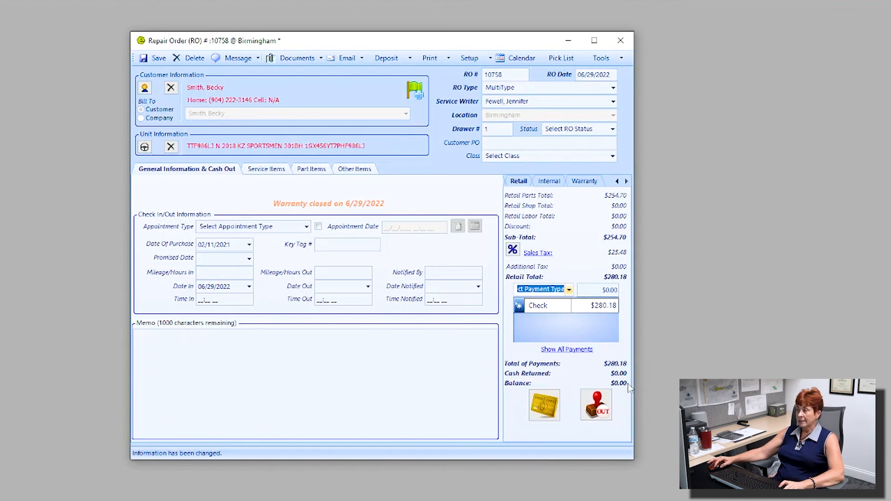
# Close the retail section on 6/29/2022 and dismiss the Summary and Vendor Copy previews
pyautogui.click(600, 408)
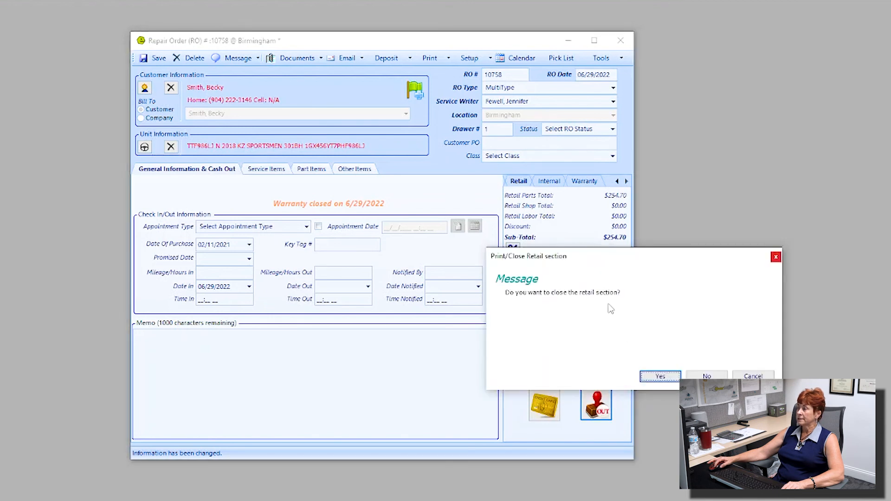
pyautogui.click(668, 377)
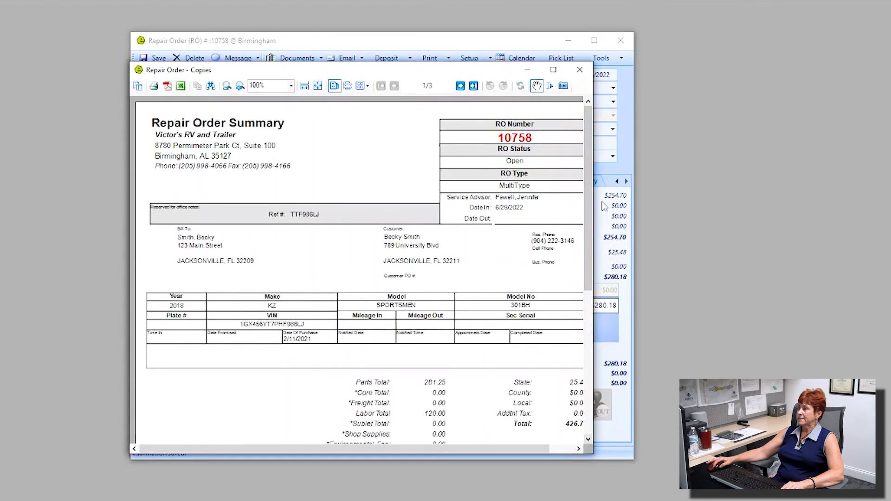
pyautogui.click(582, 71)
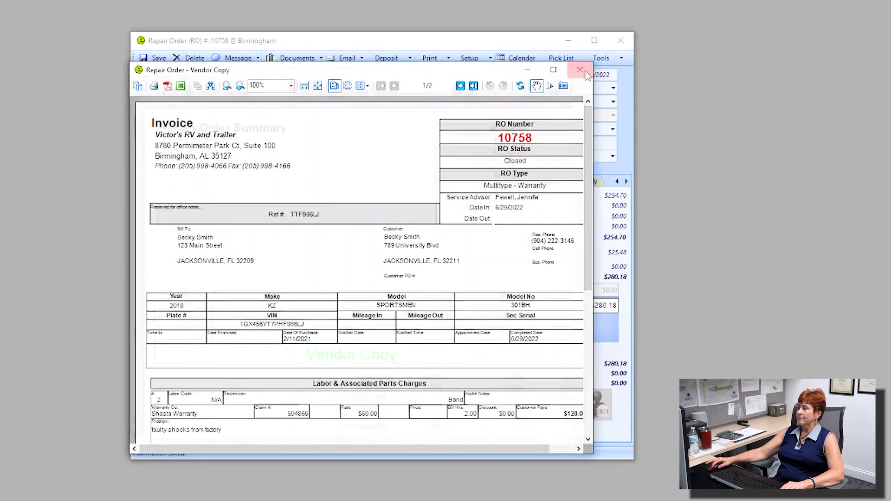
pyautogui.click(580, 70)
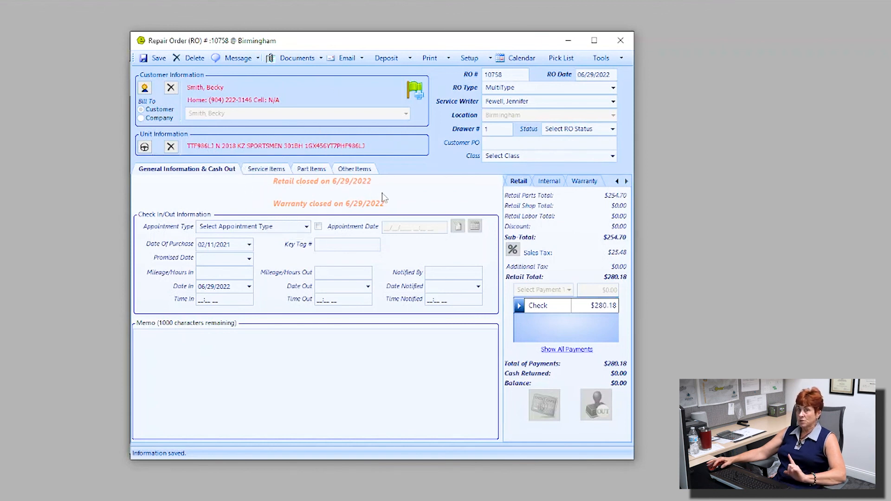
# From the Multi Cash Out totals of $426.73, start closing the entire MultiType repair order
pyautogui.click(554, 182)
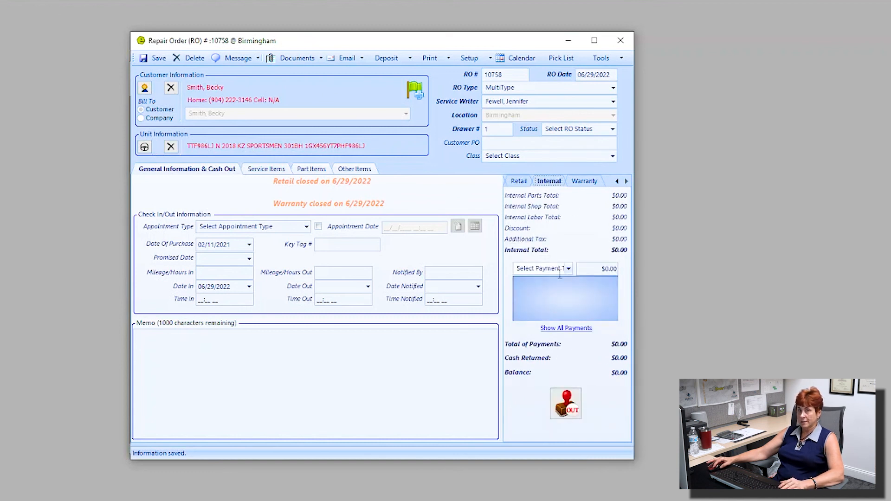
pyautogui.click(617, 181)
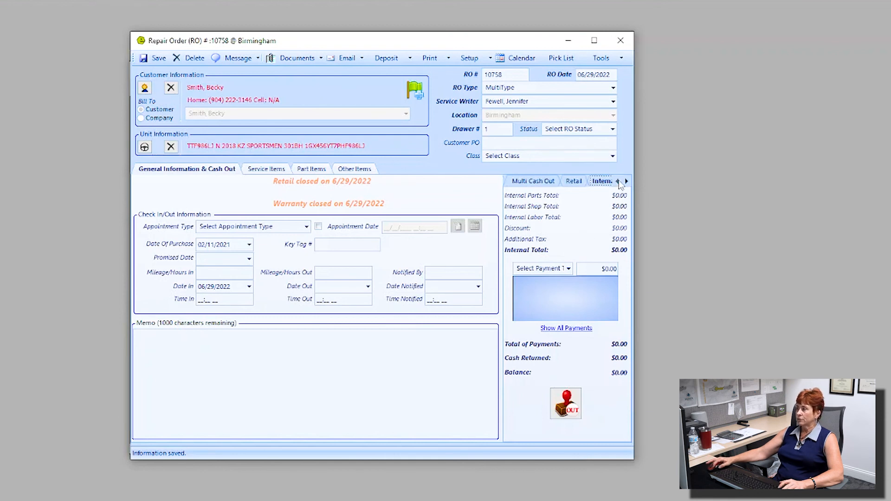
pyautogui.click(530, 182)
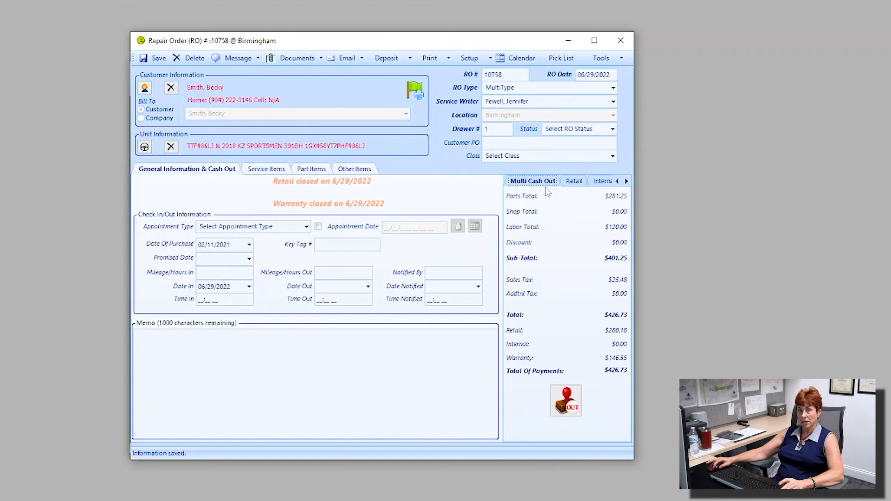
pyautogui.click(563, 401)
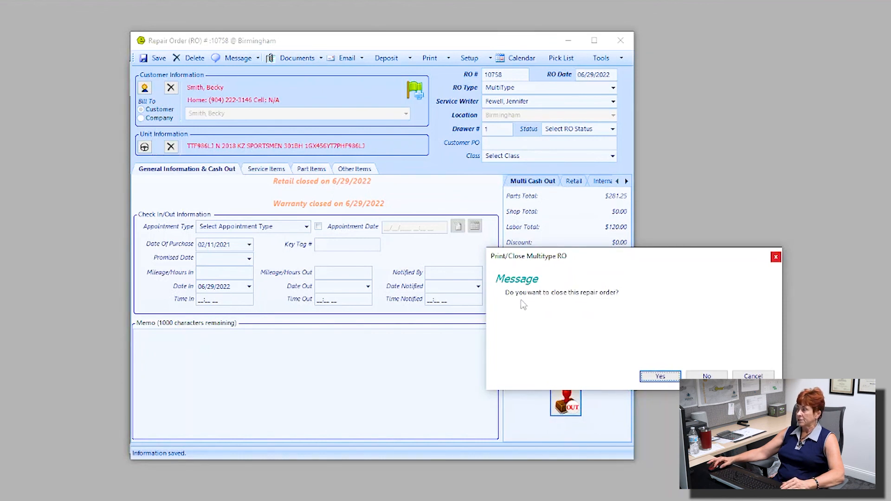
# Confirm closing the whole repair order and dismiss the five vendor and accounting copy previews
pyautogui.click(660, 377)
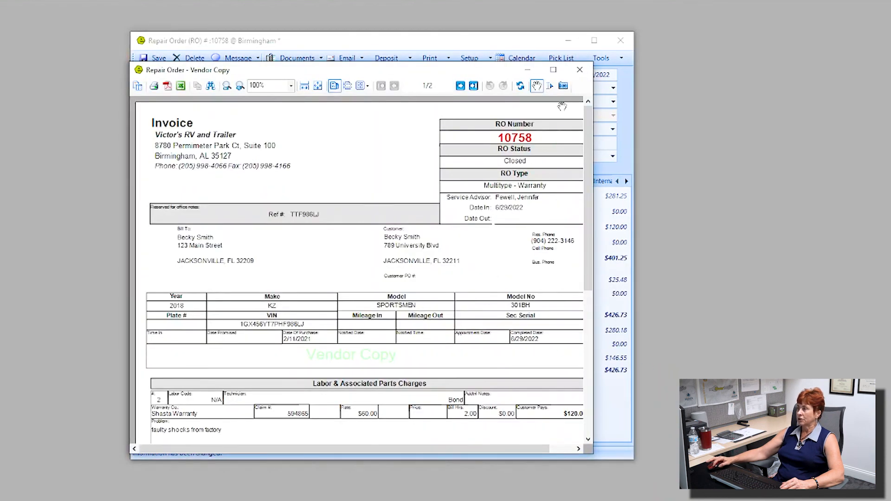
pyautogui.click(580, 70)
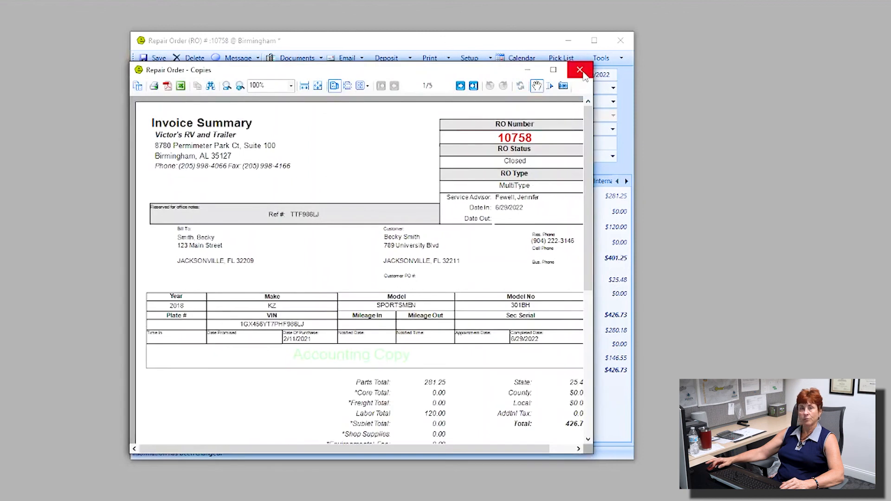
pyautogui.click(580, 71)
pyautogui.click(582, 74)
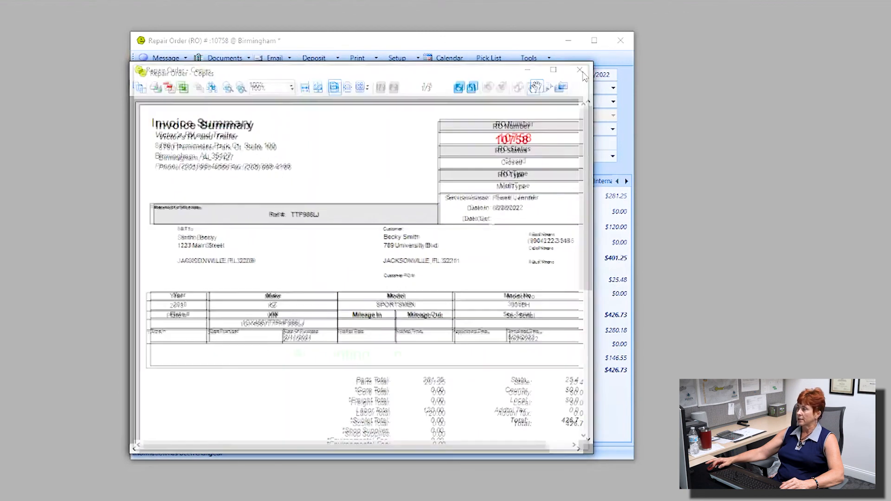
pyautogui.click(580, 71)
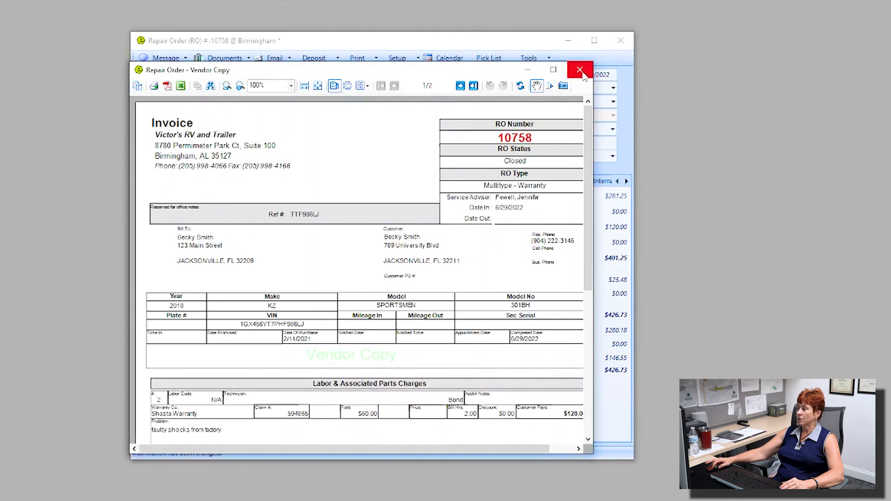
pyautogui.click(581, 73)
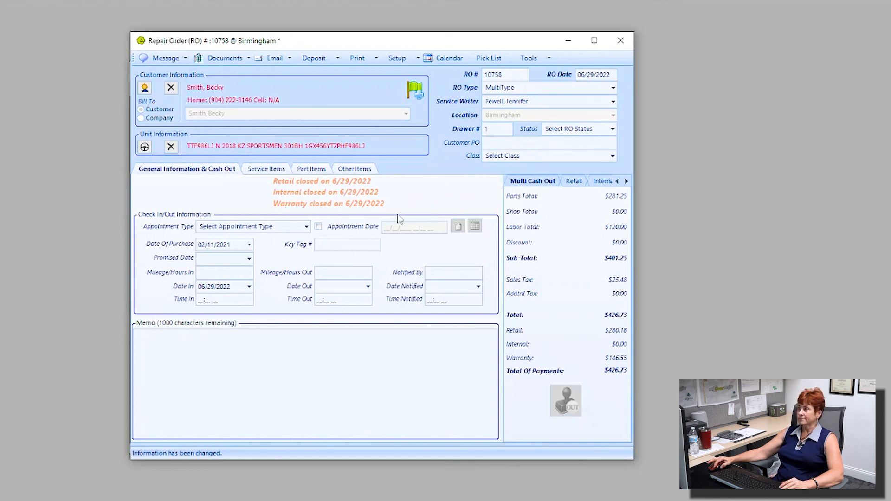
# Set the repair order status to Closed file, then look over the Message, Documents, Email and Print menus
pyautogui.click(613, 128)
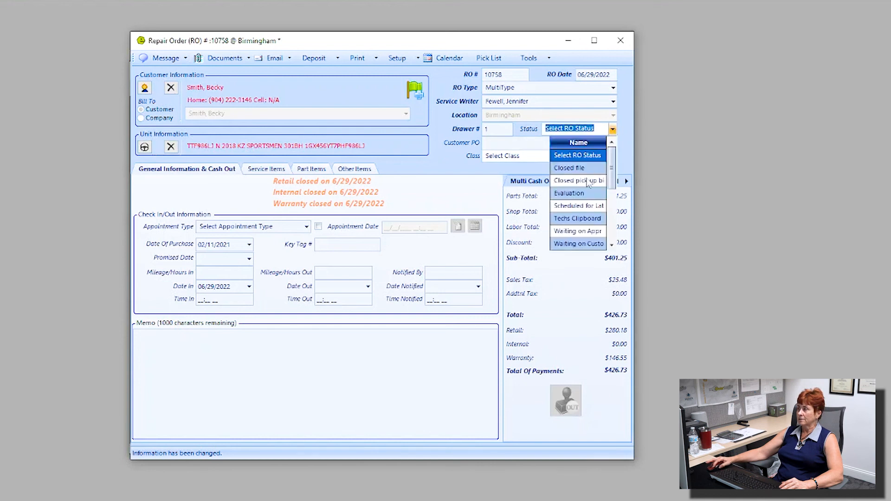
pyautogui.click(569, 168)
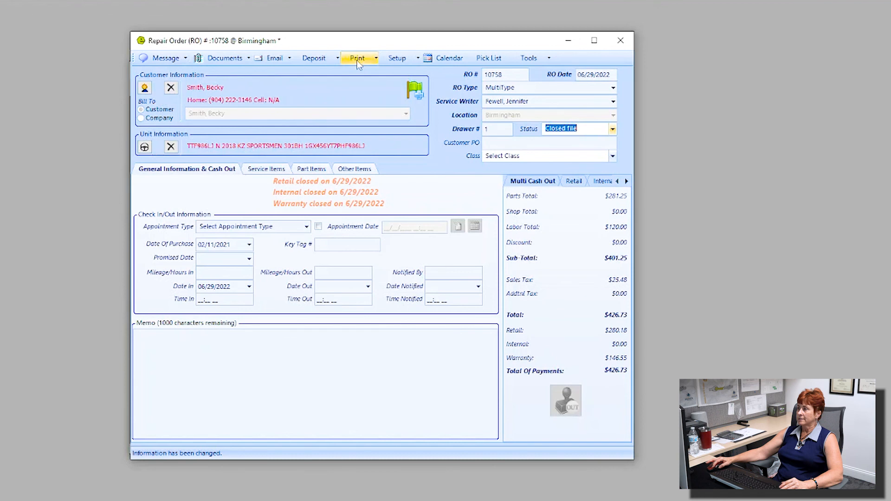
pyautogui.click(184, 59)
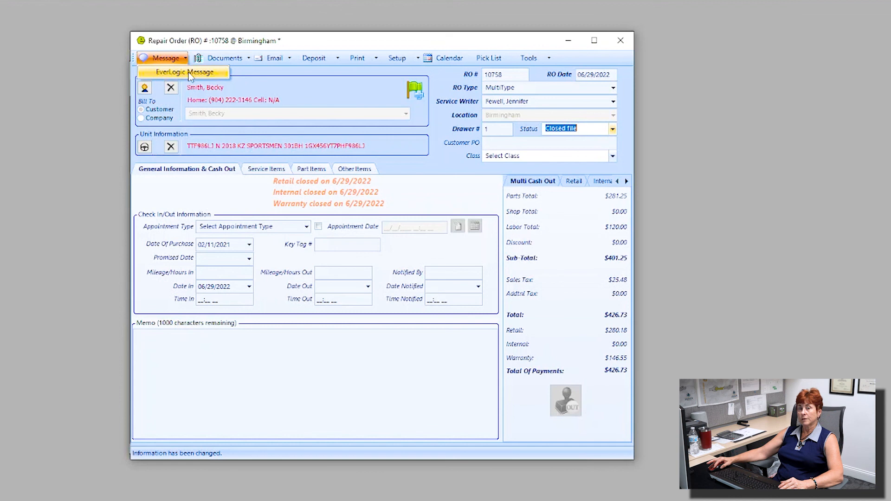
pyautogui.moveTo(225, 62)
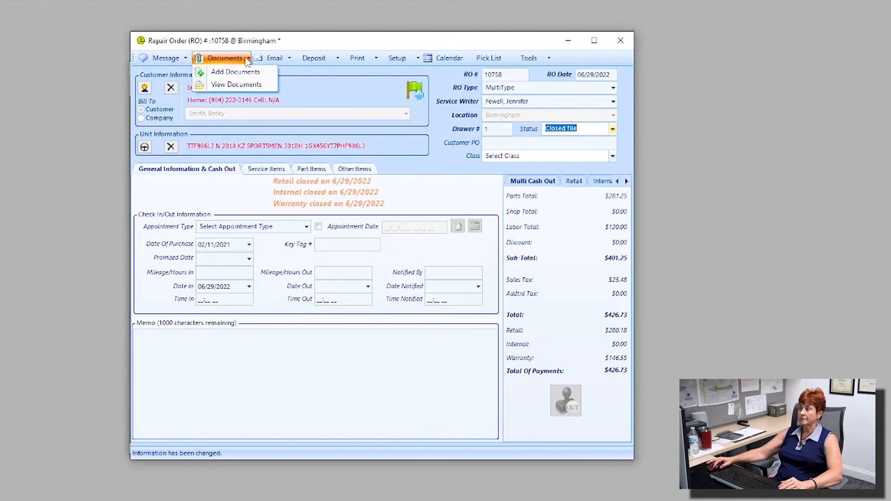
pyautogui.moveTo(284, 64)
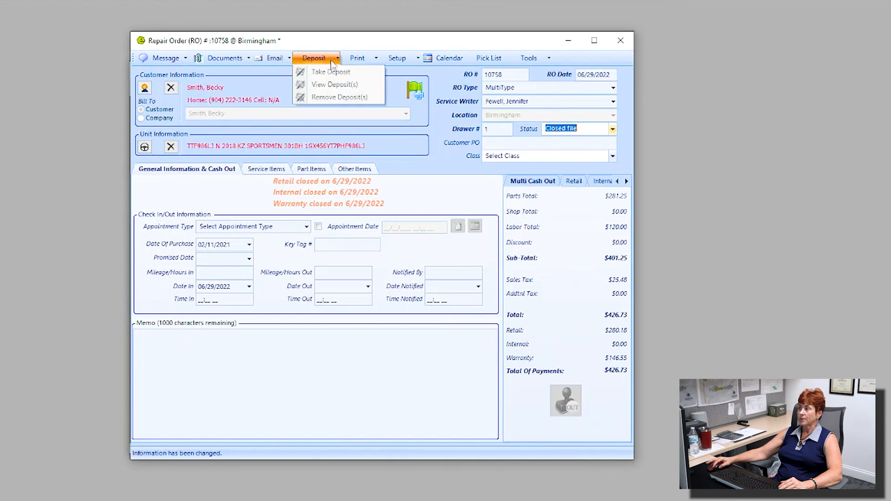
pyautogui.moveTo(373, 63)
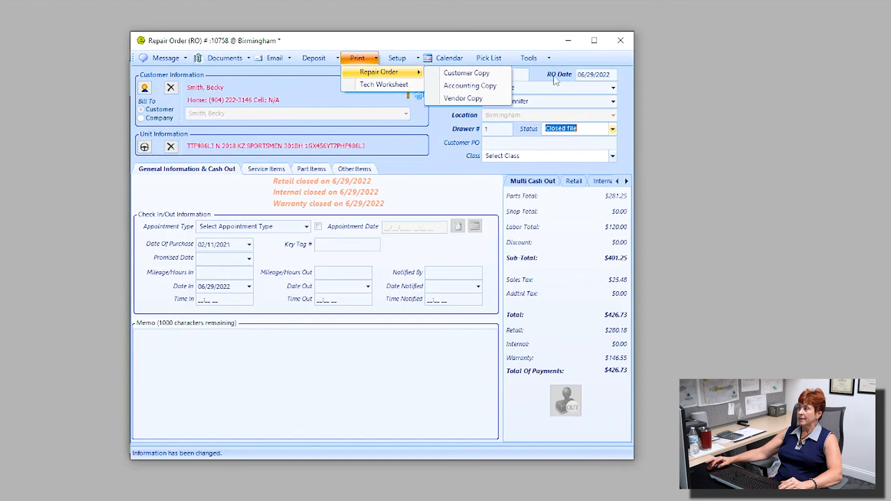
# Close the repair order, saving its changes, and dismiss the Repair Order - Copies preview
pyautogui.click(620, 45)
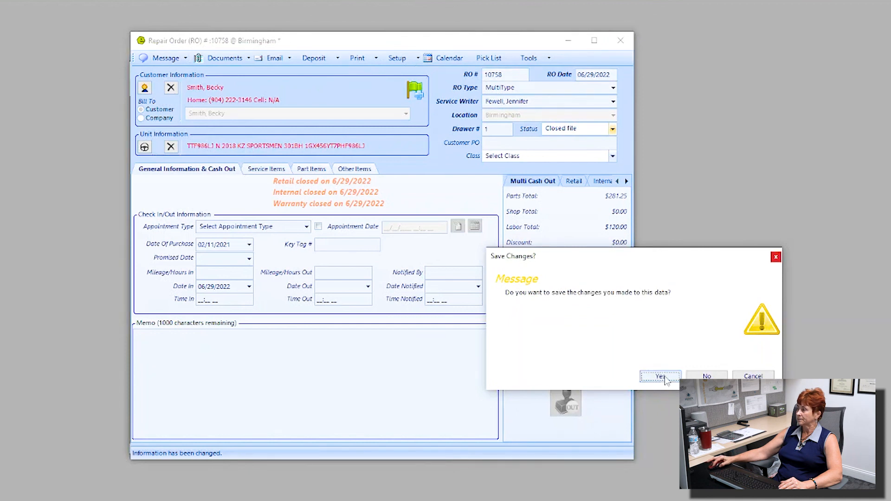
pyautogui.click(664, 377)
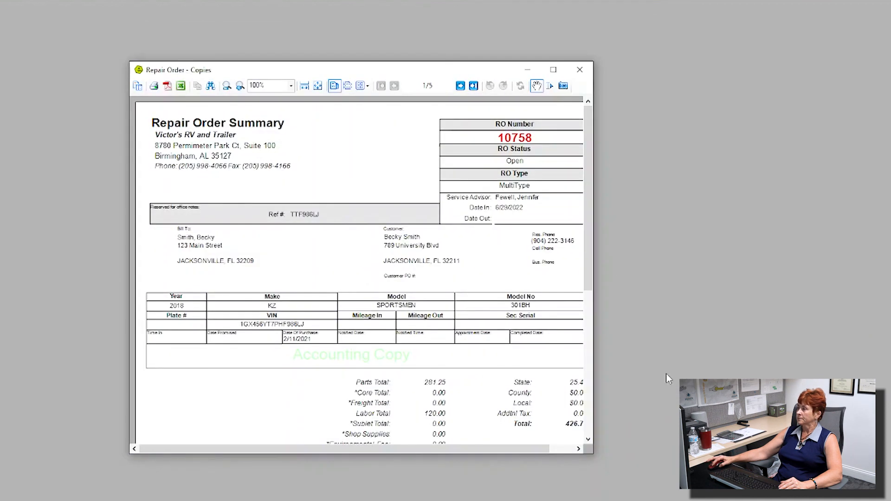
pyautogui.click(580, 70)
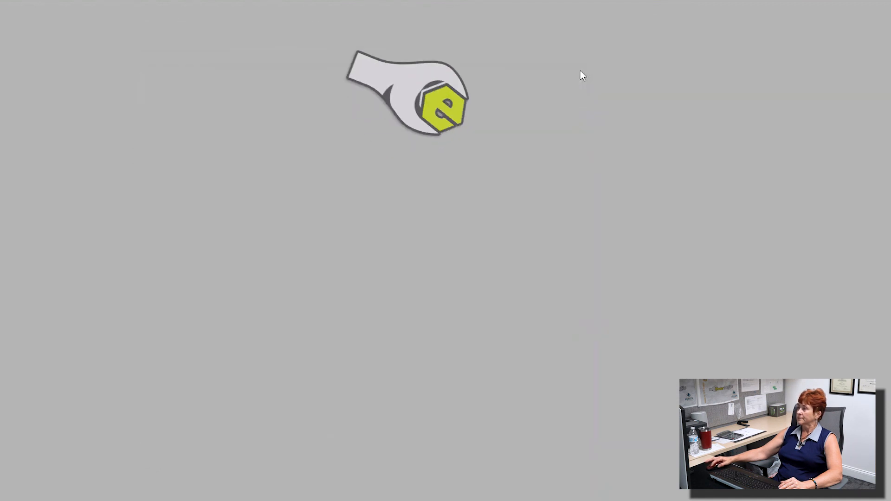